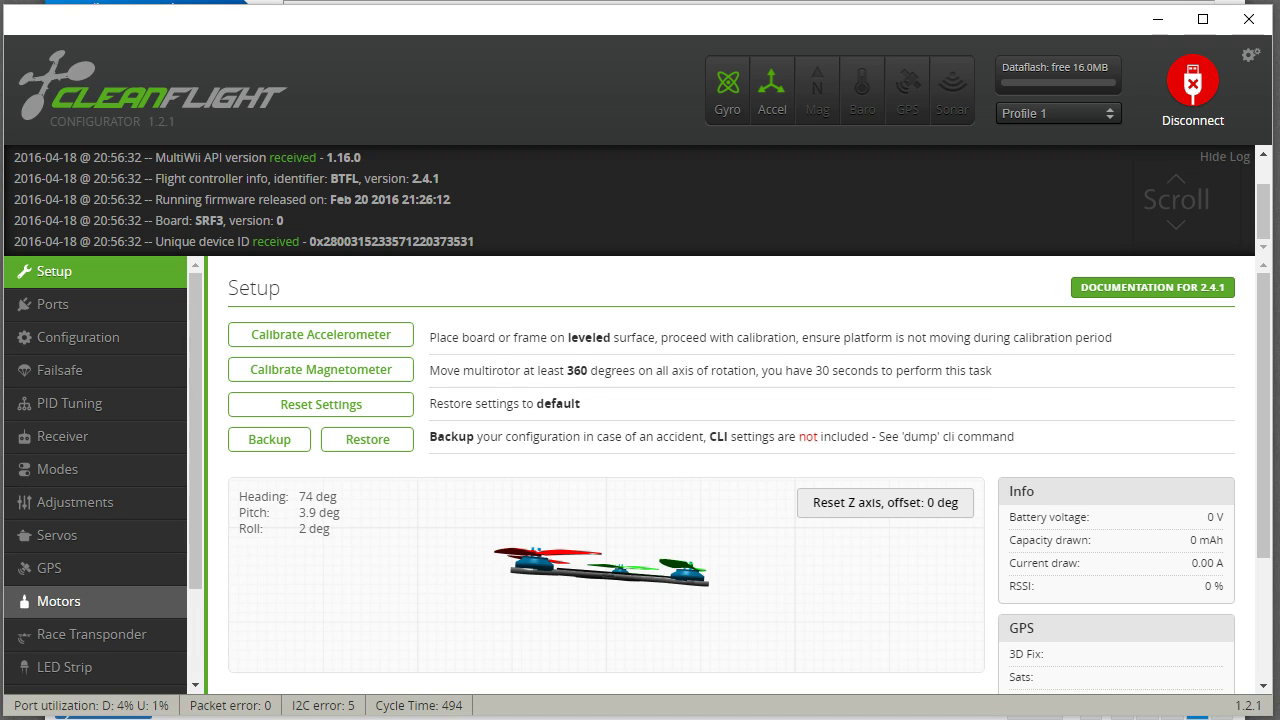
Step: Scroll the left sidebar down to bring the CLI tab into view
scroll(46, 543, down, 3)
Step: Run 'get acc' in the CLI and confirm acc_lpf_hz reads 10.000
click(35, 685)
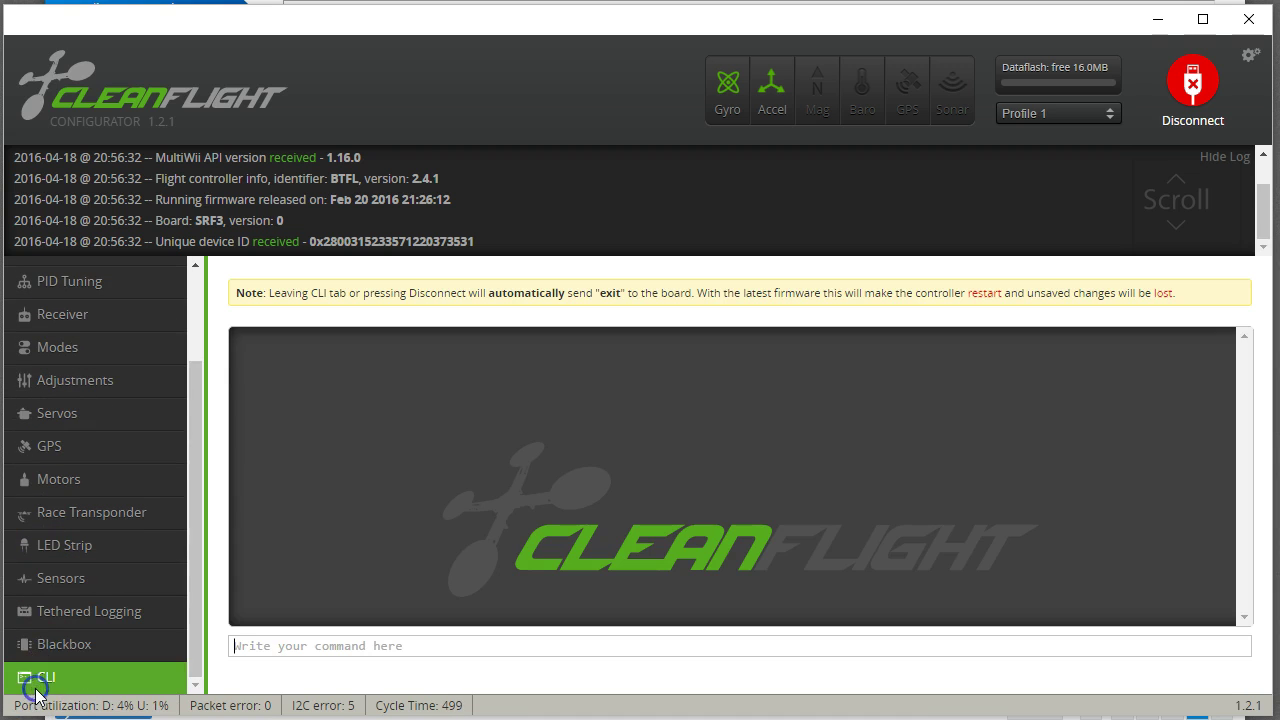
text(get acc)
key(Return)
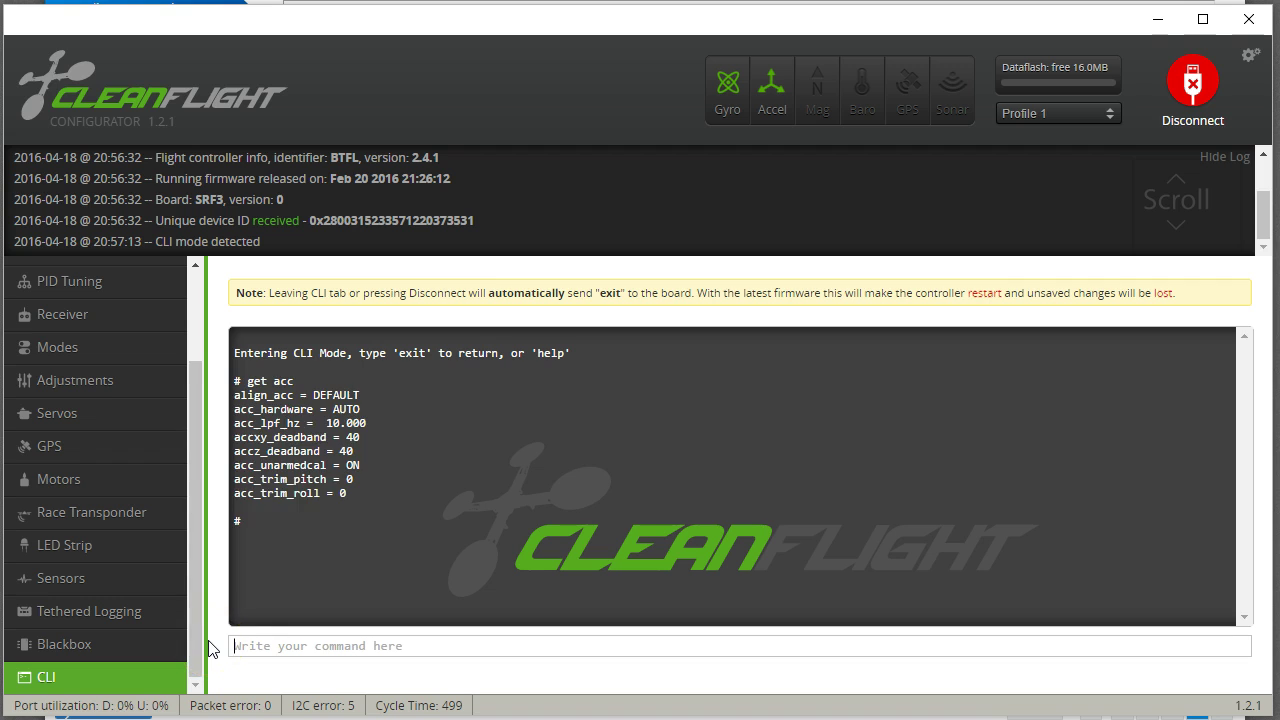
click(239, 425)
click(328, 428)
Step: Return to the Motors page after the reboot and enable motor control
click(87, 477)
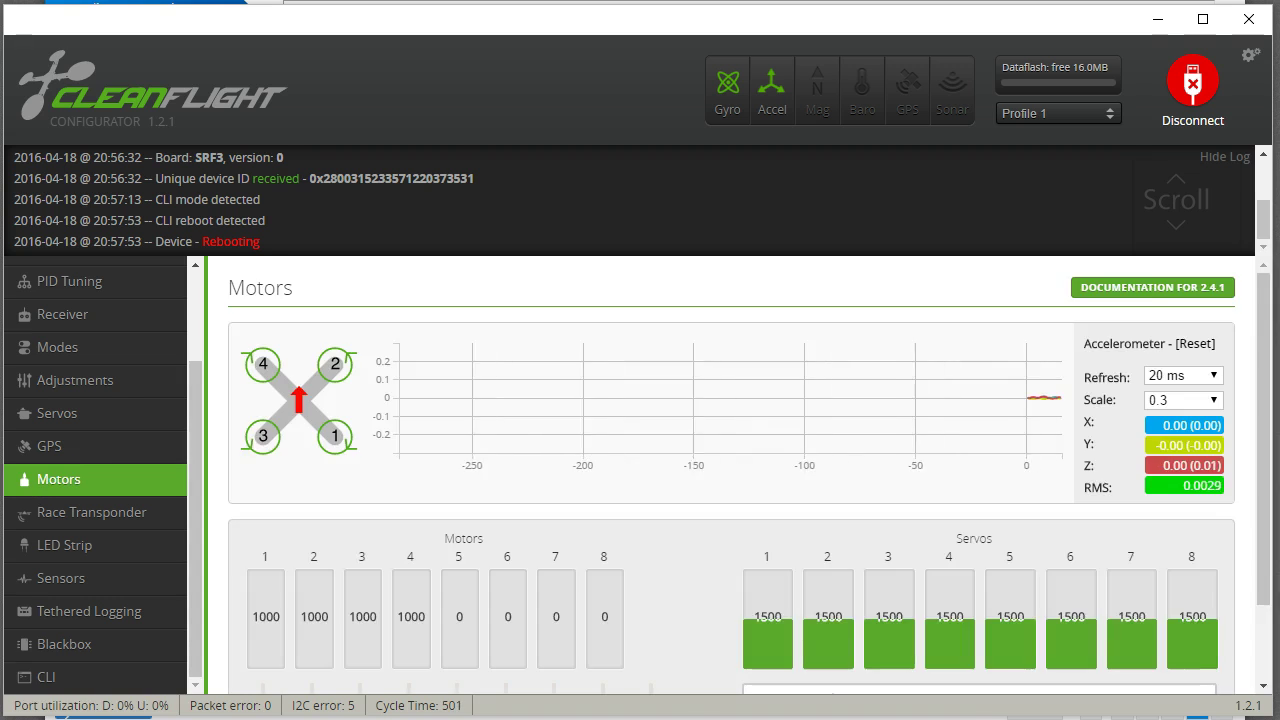
click(54, 475)
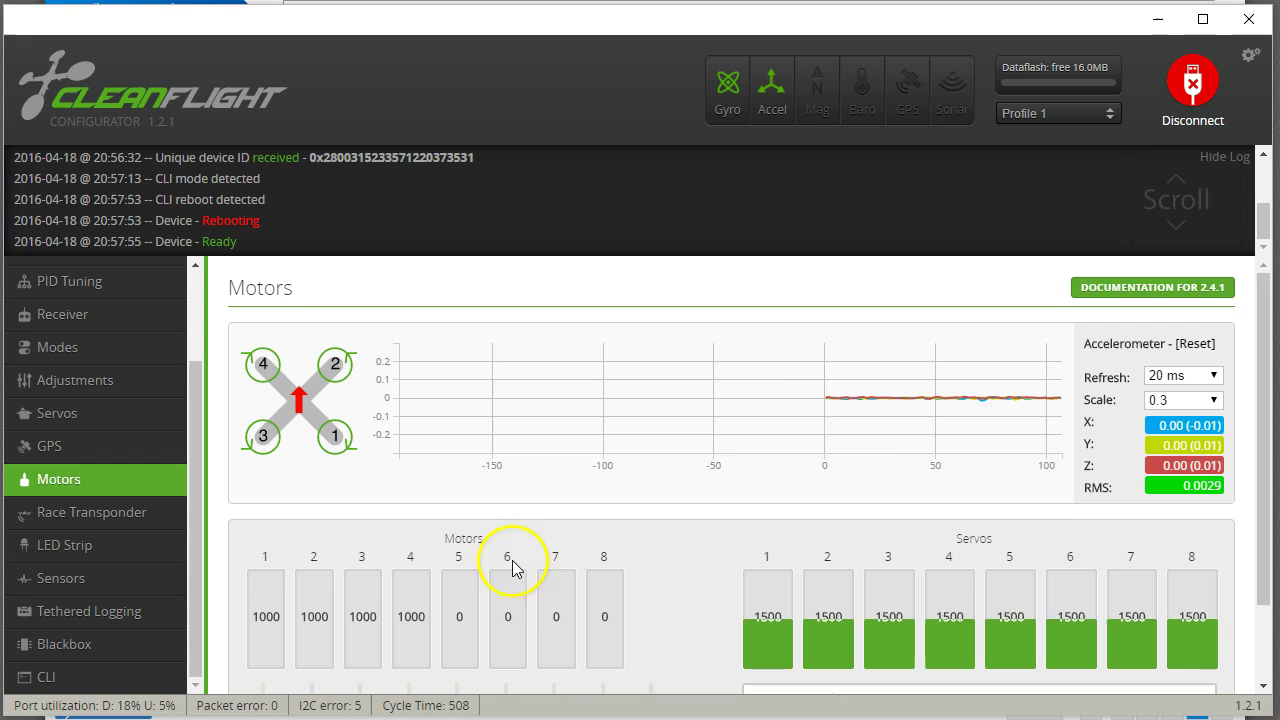
scroll(500, 590, down, 1)
click(757, 658)
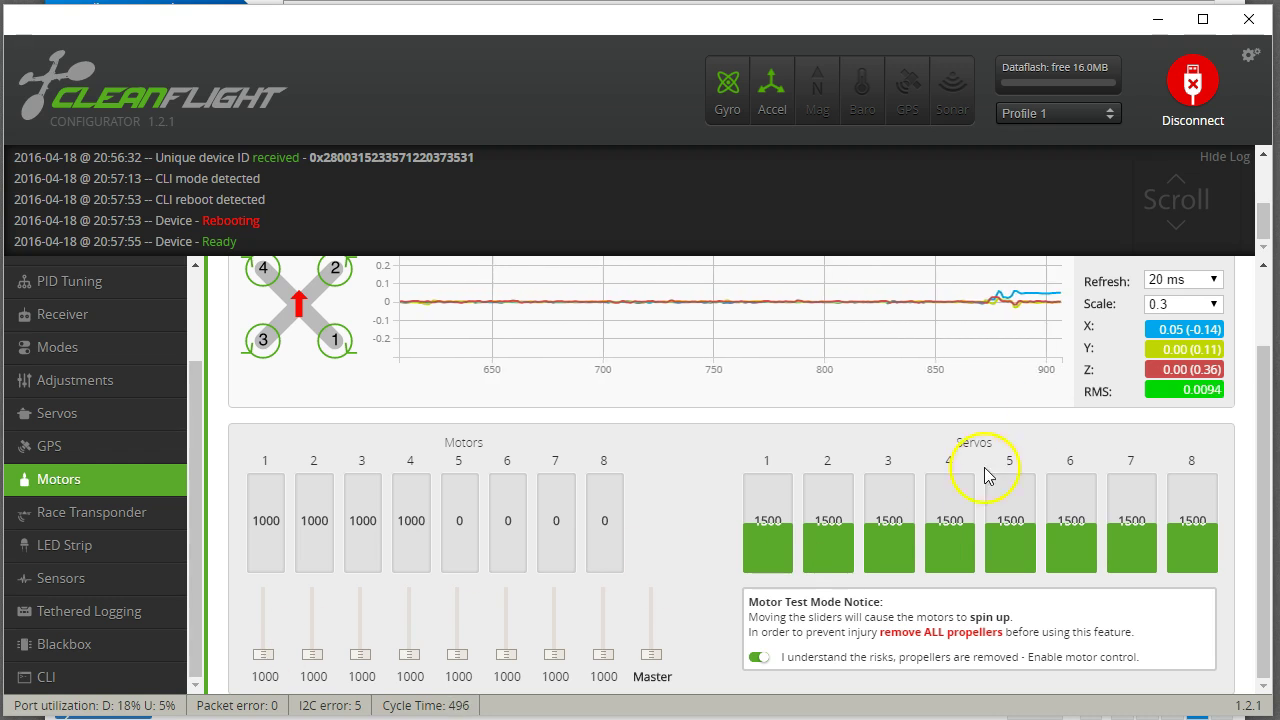
scroll(1050, 427, up, 2)
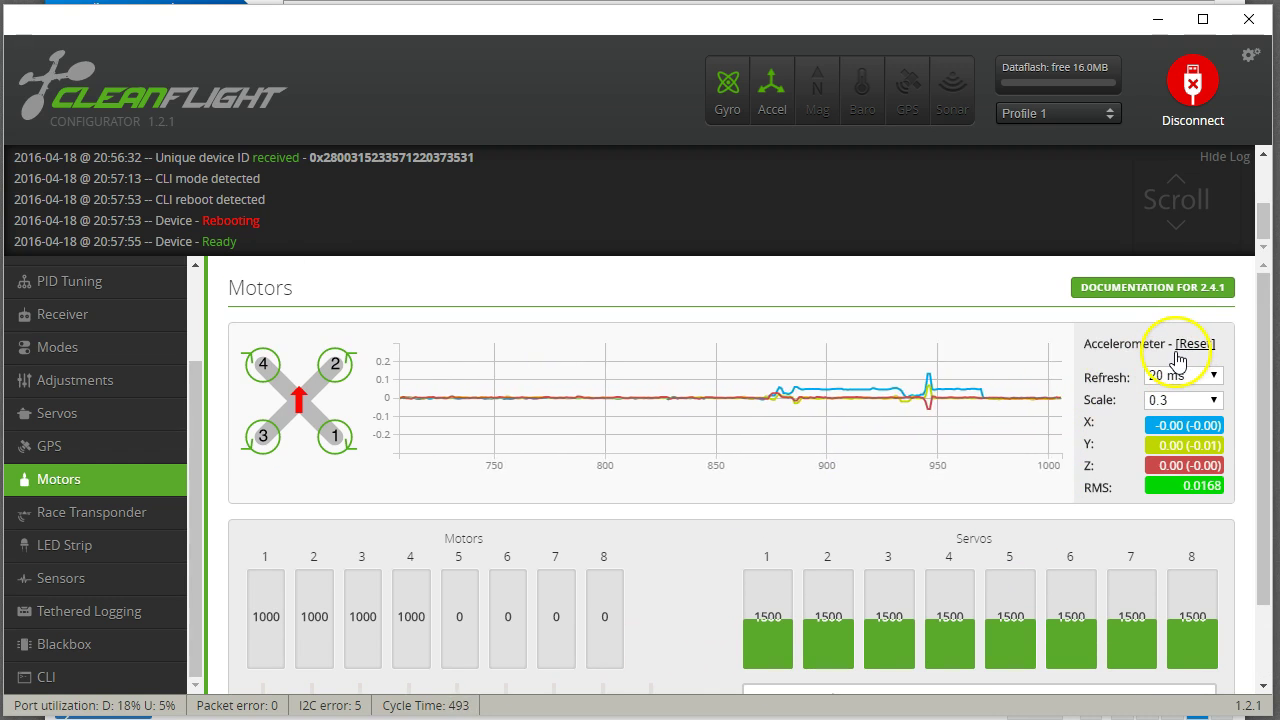
Step: Raise motor 1 to about 1800 while watching the accelerometer vibration graph
scroll(226, 676, down, 2)
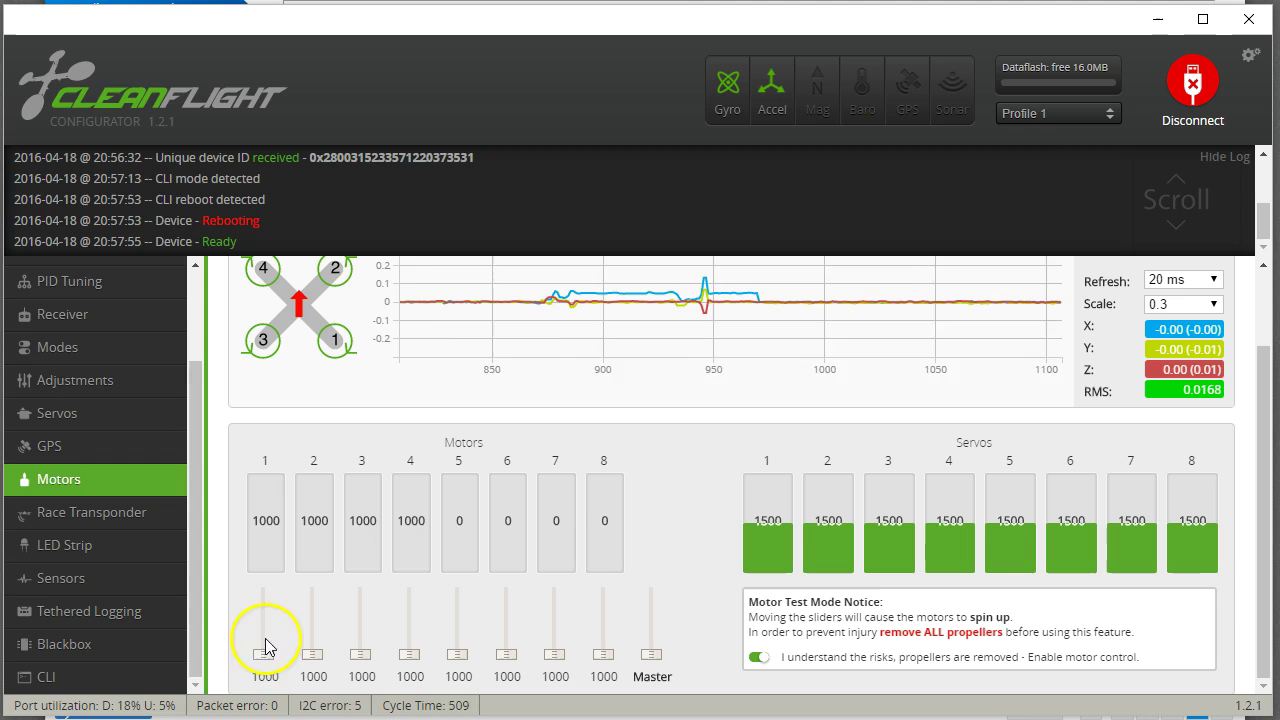
click(263, 653)
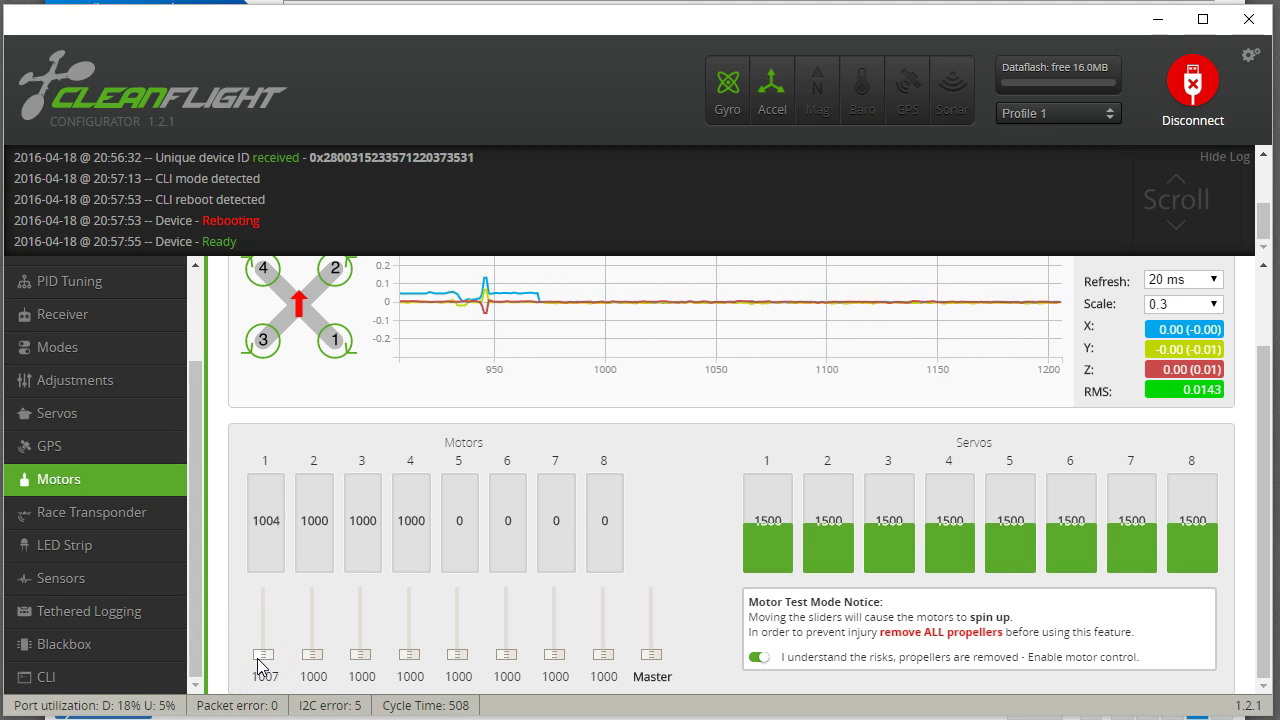
scroll(260, 665, up, 5)
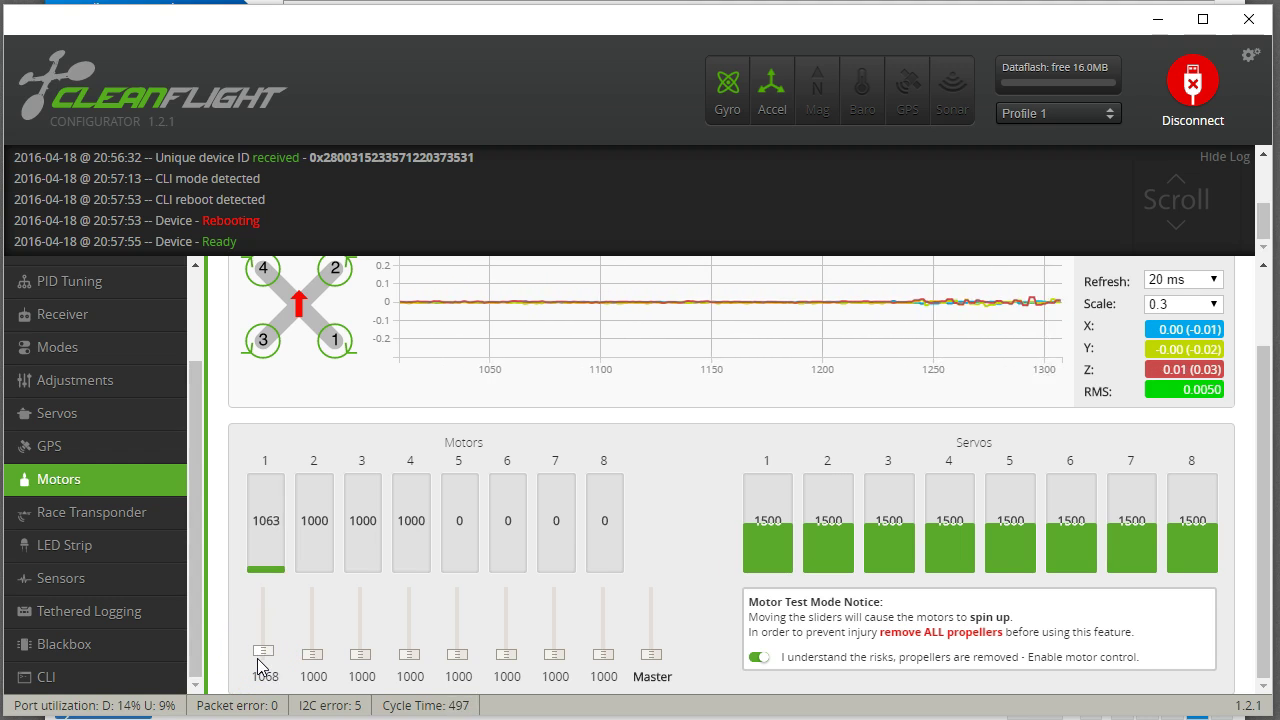
scroll(258, 666, up, 4)
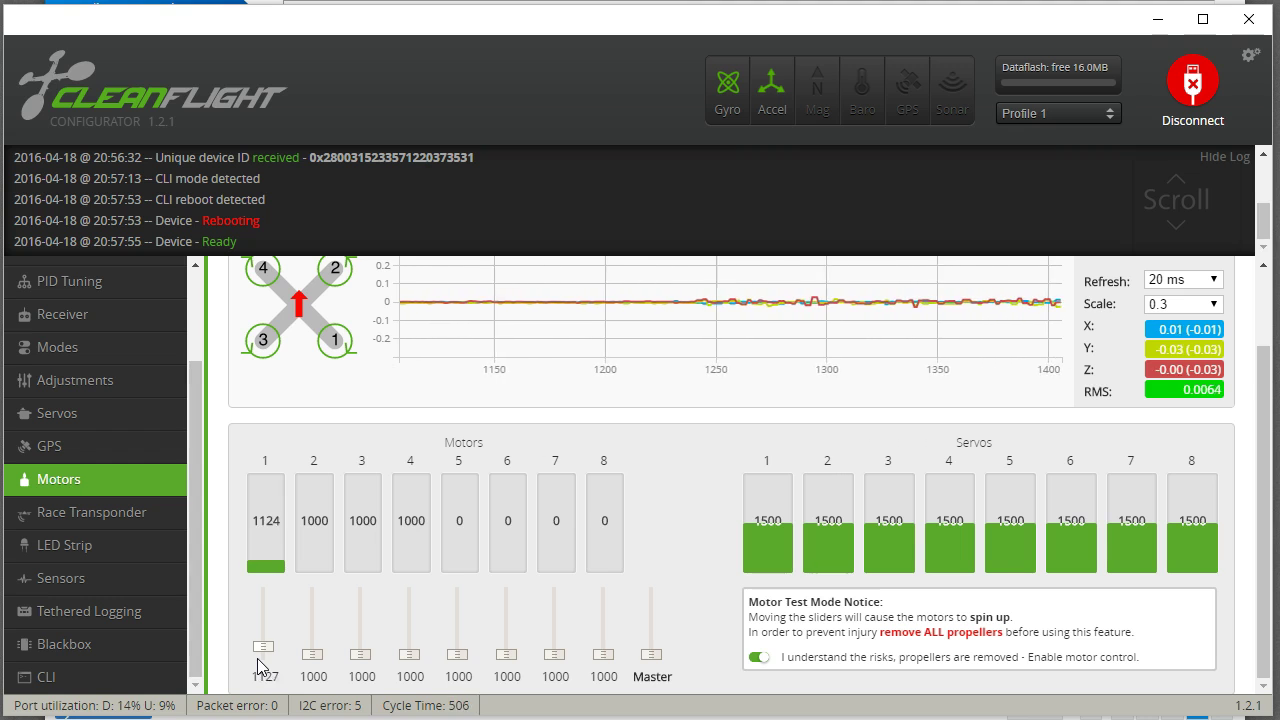
scroll(258, 666, up, 4)
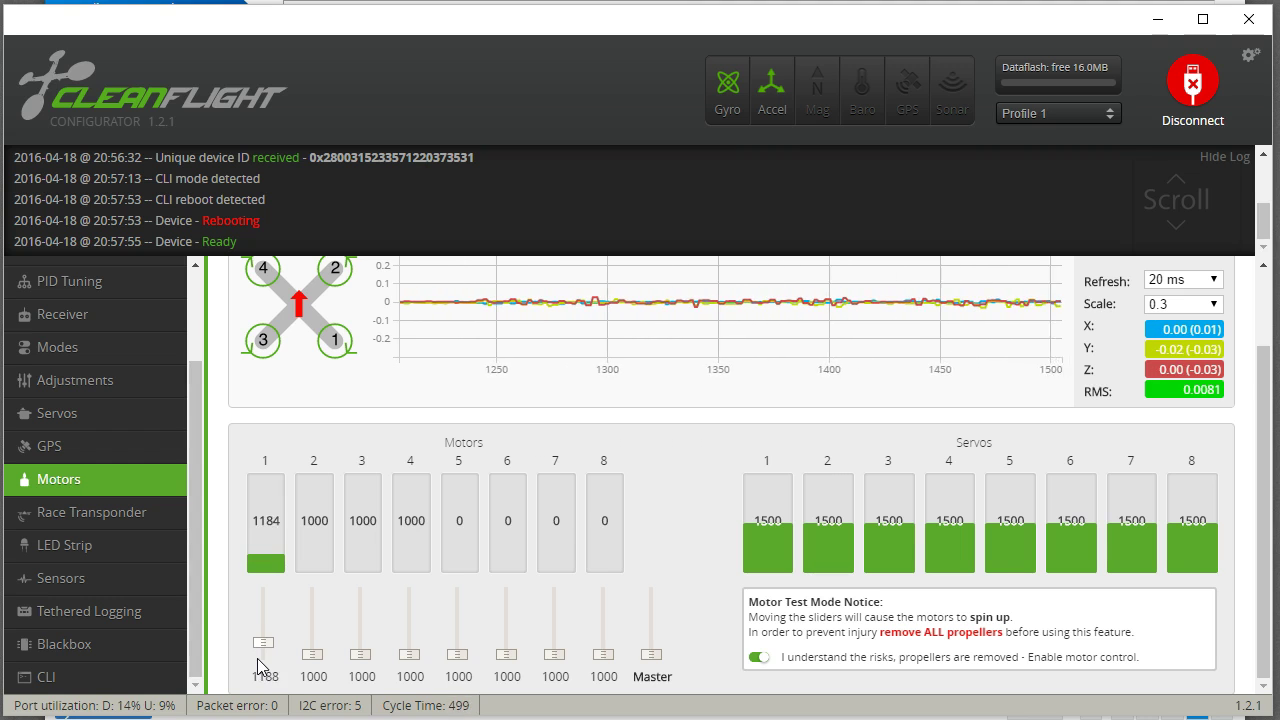
scroll(258, 666, up, 5)
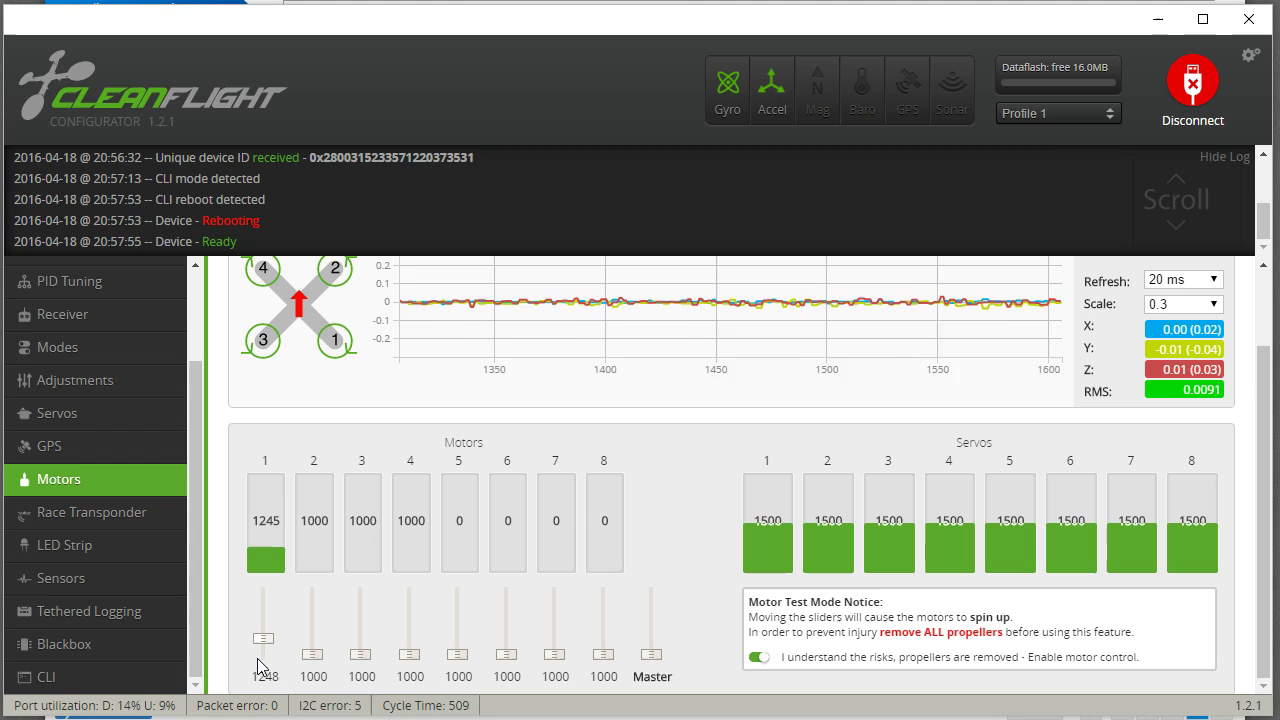
scroll(258, 666, up, 1)
scroll(258, 666, up, 1)
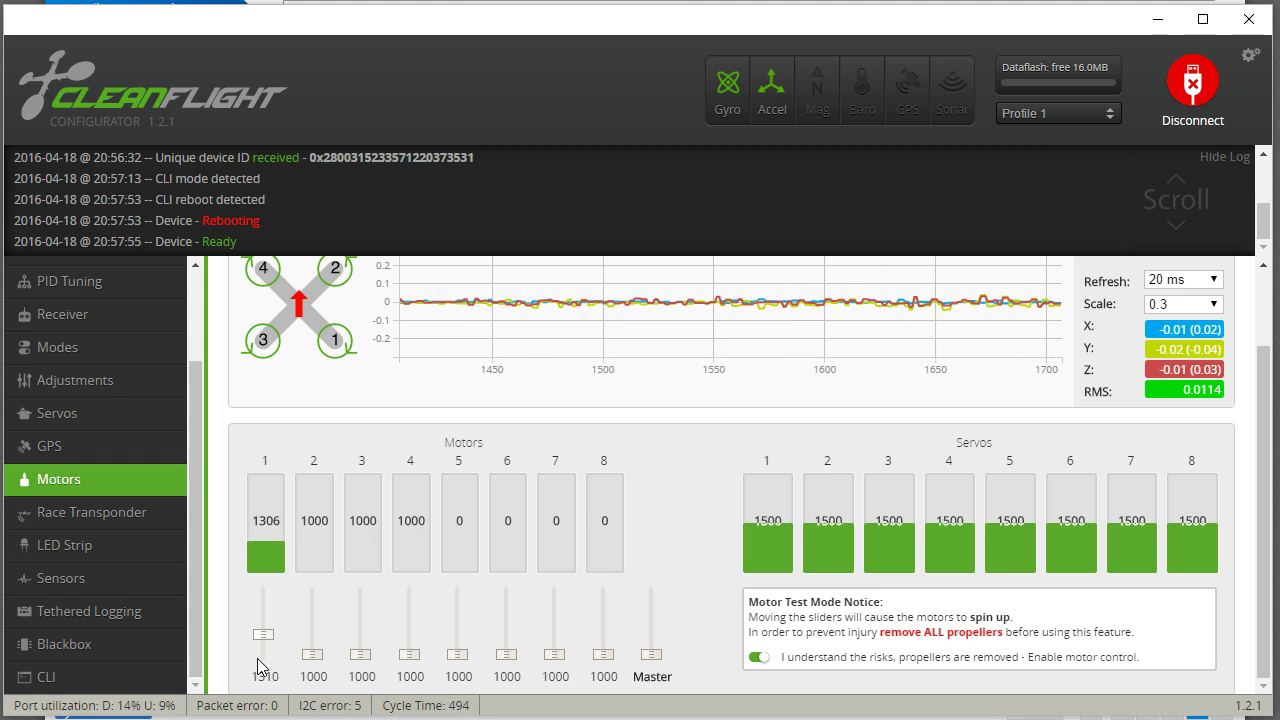
scroll(258, 666, up, 1)
scroll(258, 666, up, 1)
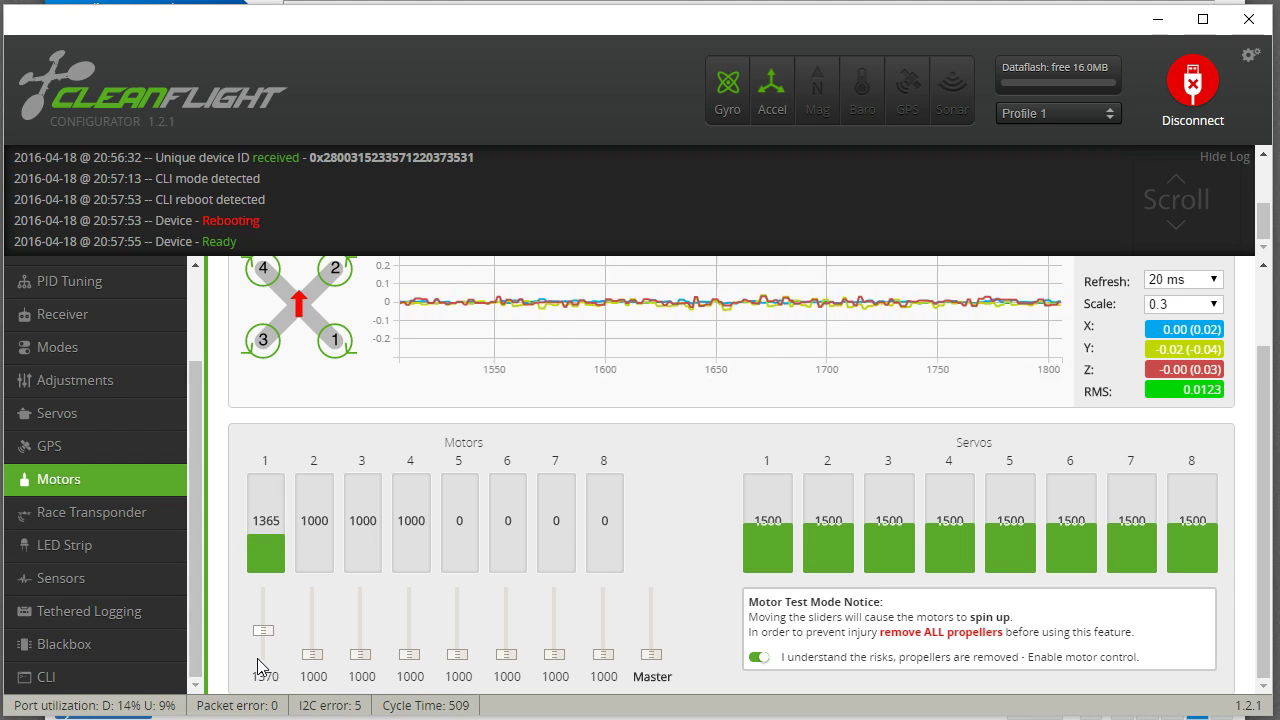
scroll(258, 666, up, 3)
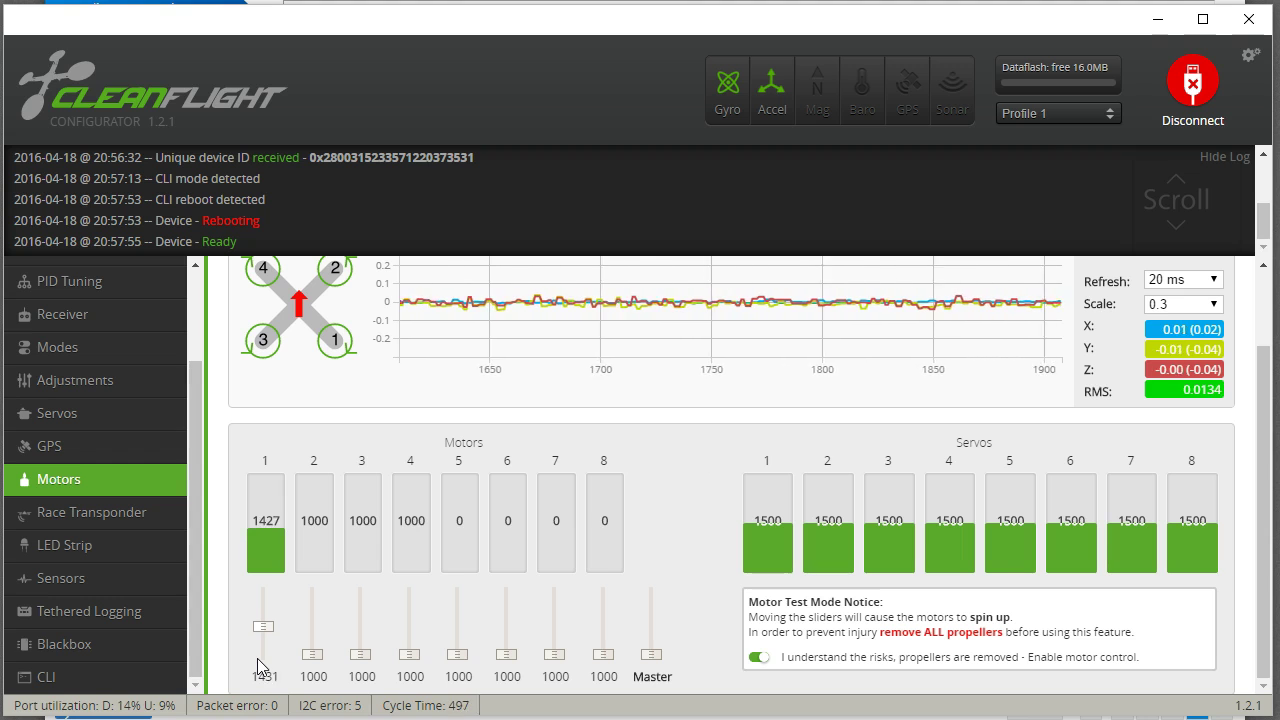
scroll(260, 666, up, 1)
scroll(258, 666, up, 1)
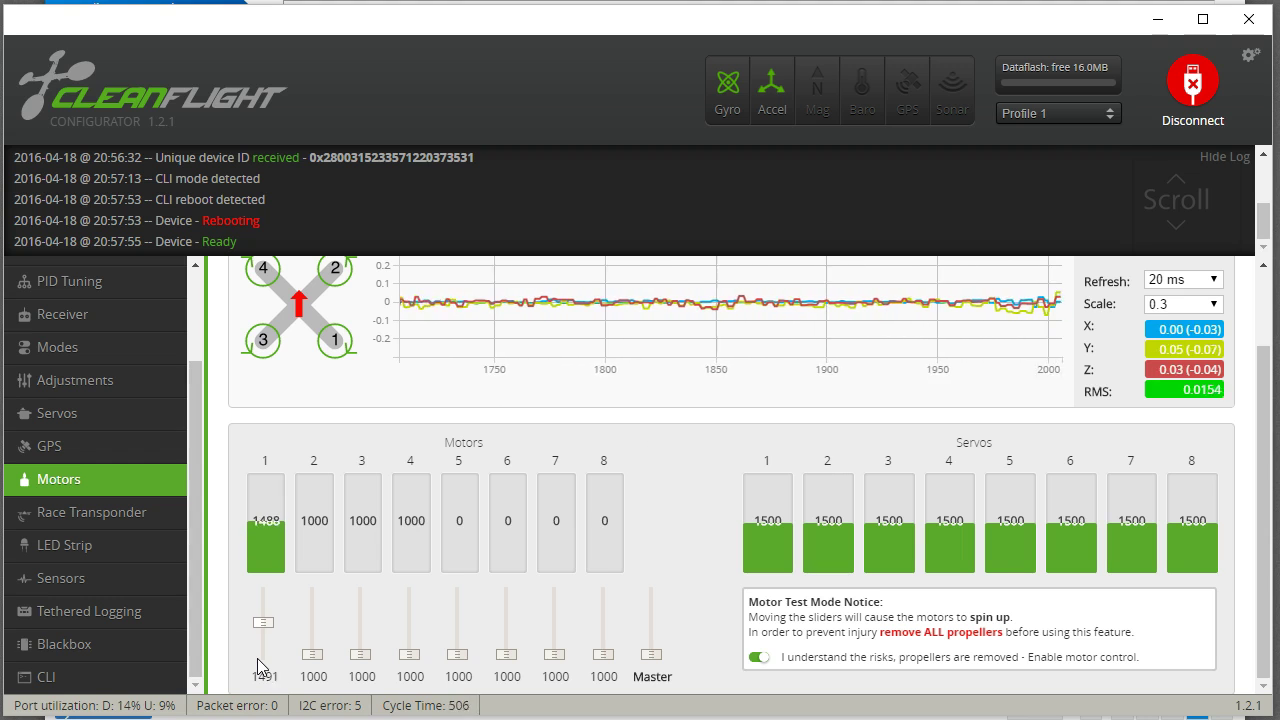
scroll(258, 666, up, 1)
scroll(258, 666, up, 2)
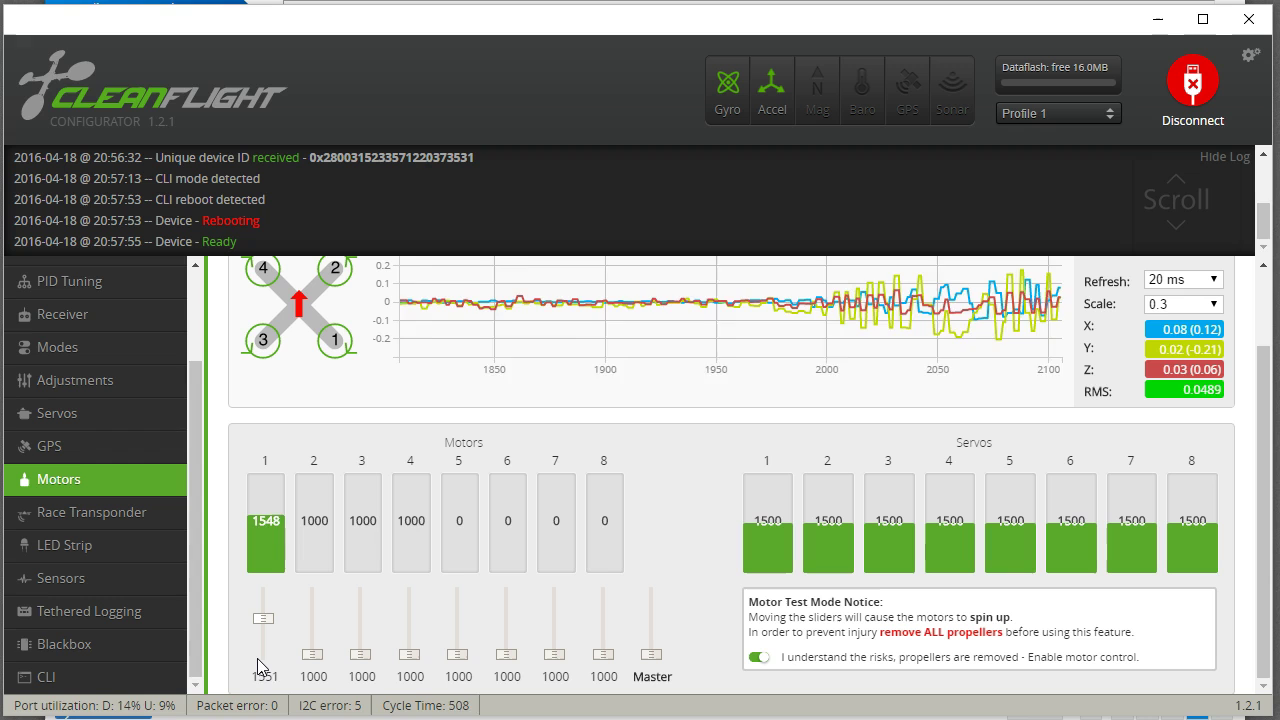
scroll(258, 666, up, 2)
scroll(258, 666, up, 2)
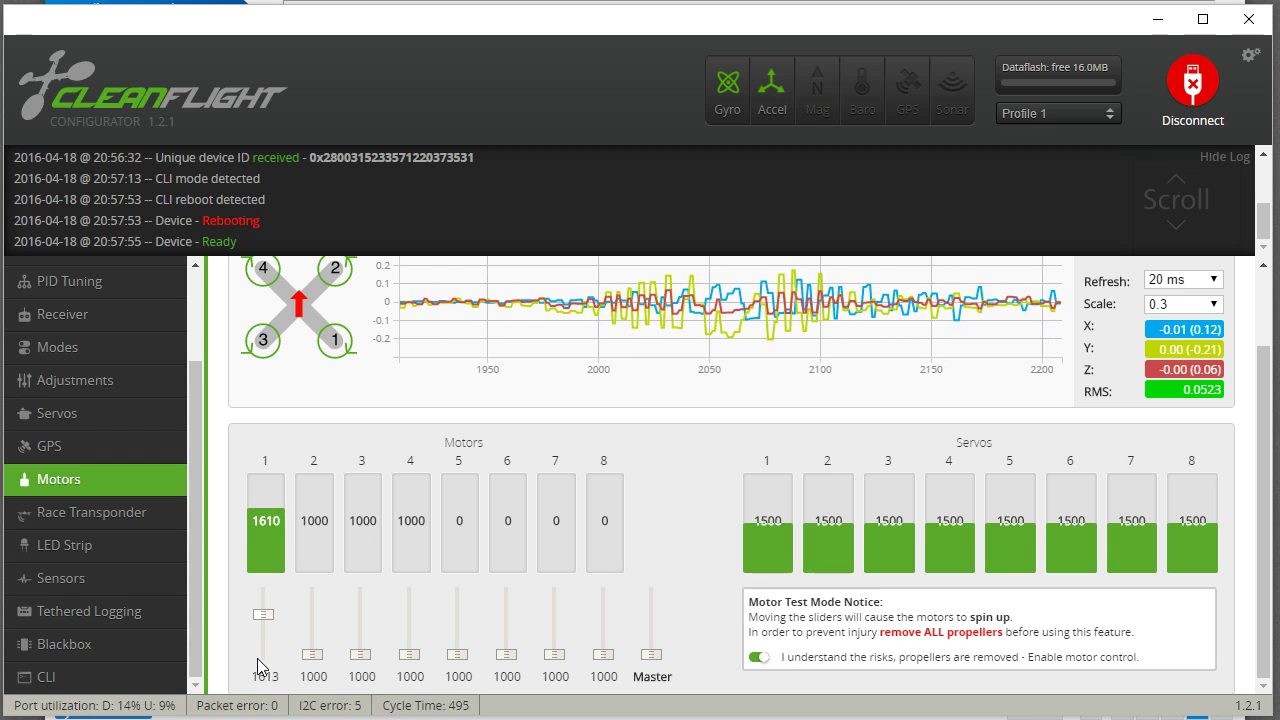
scroll(258, 666, up, 2)
scroll(258, 664, up, 2)
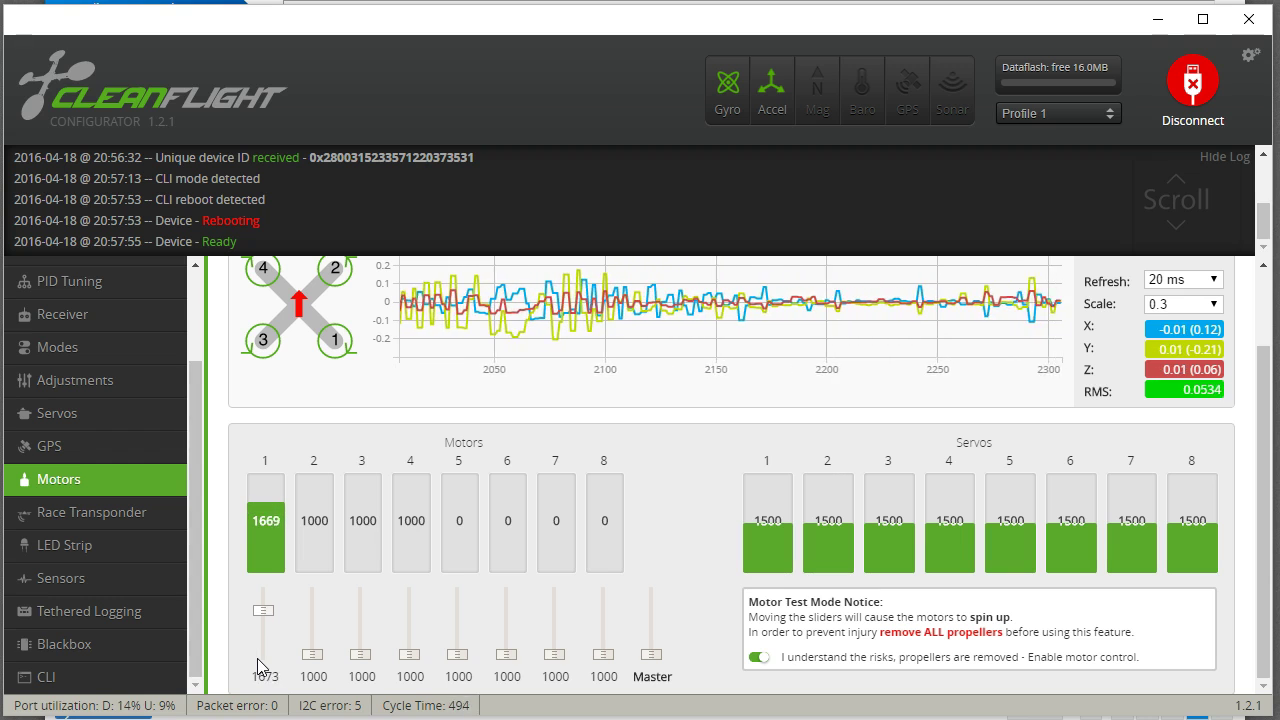
scroll(258, 664, up, 2)
scroll(257, 658, up, 2)
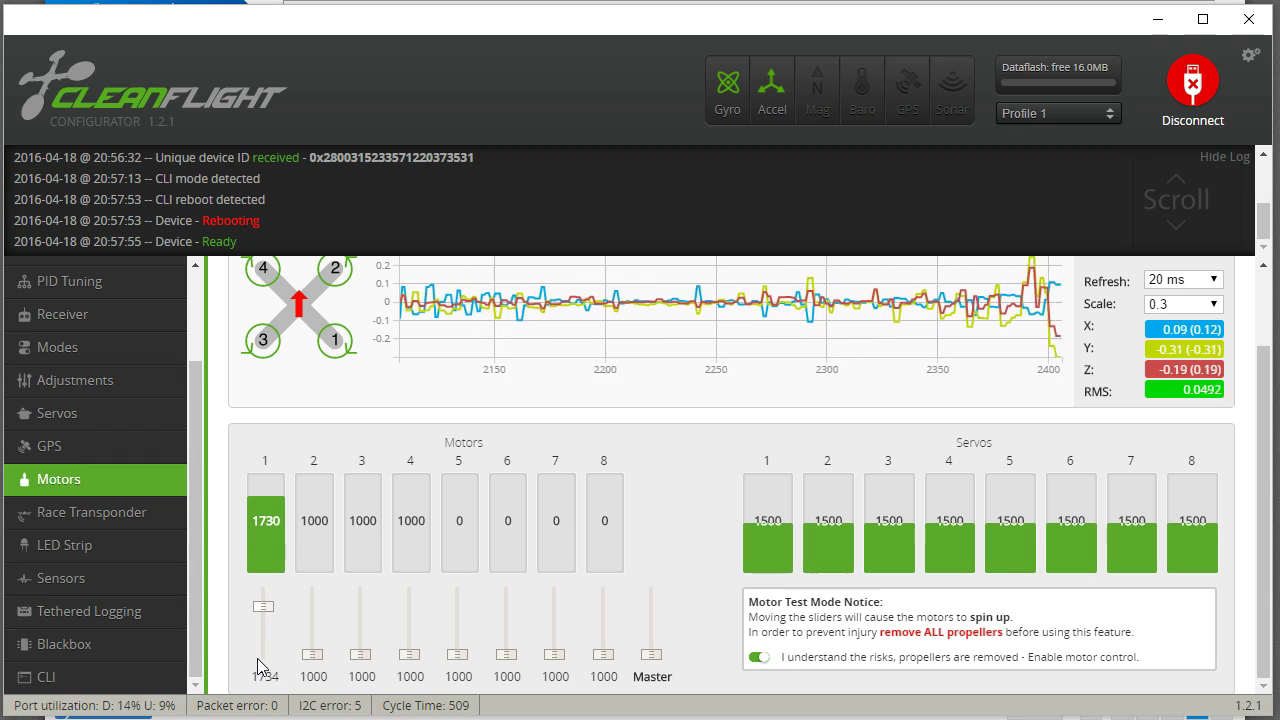
scroll(257, 658, up, 2)
scroll(257, 658, up, 2)
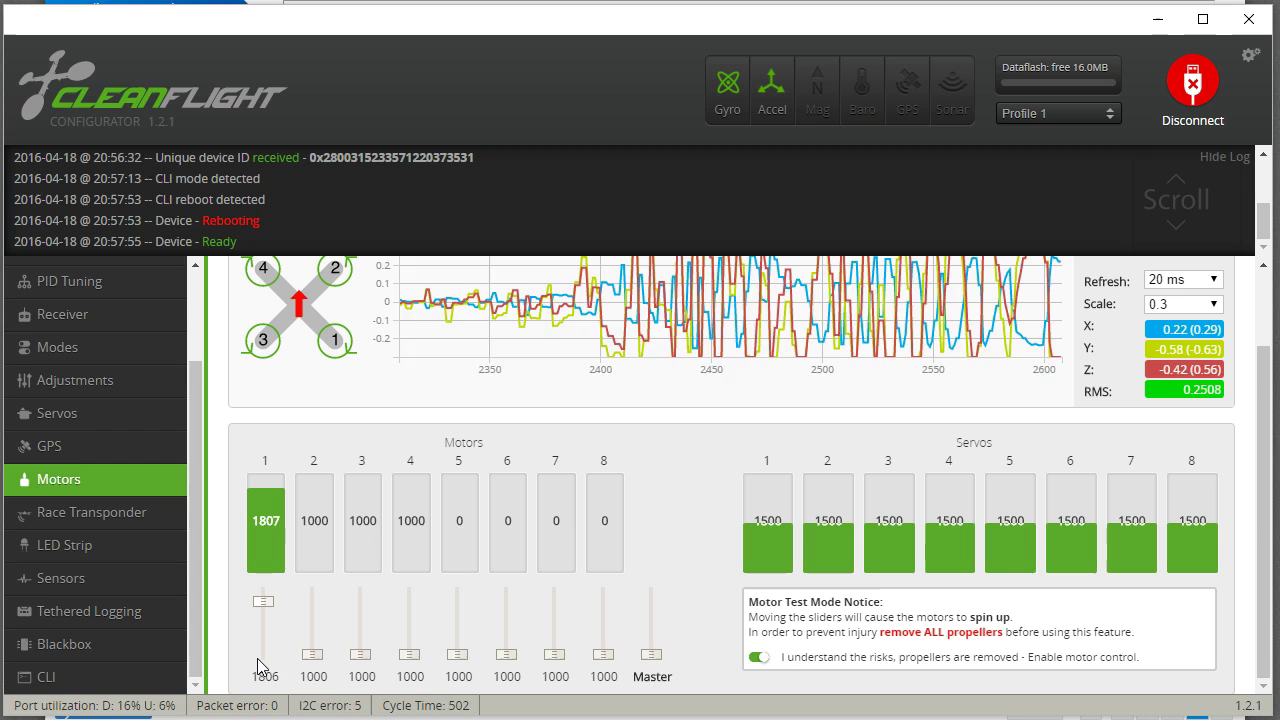
Step: Ease motor 1 back down to 1660
scroll(257, 658, down, 2)
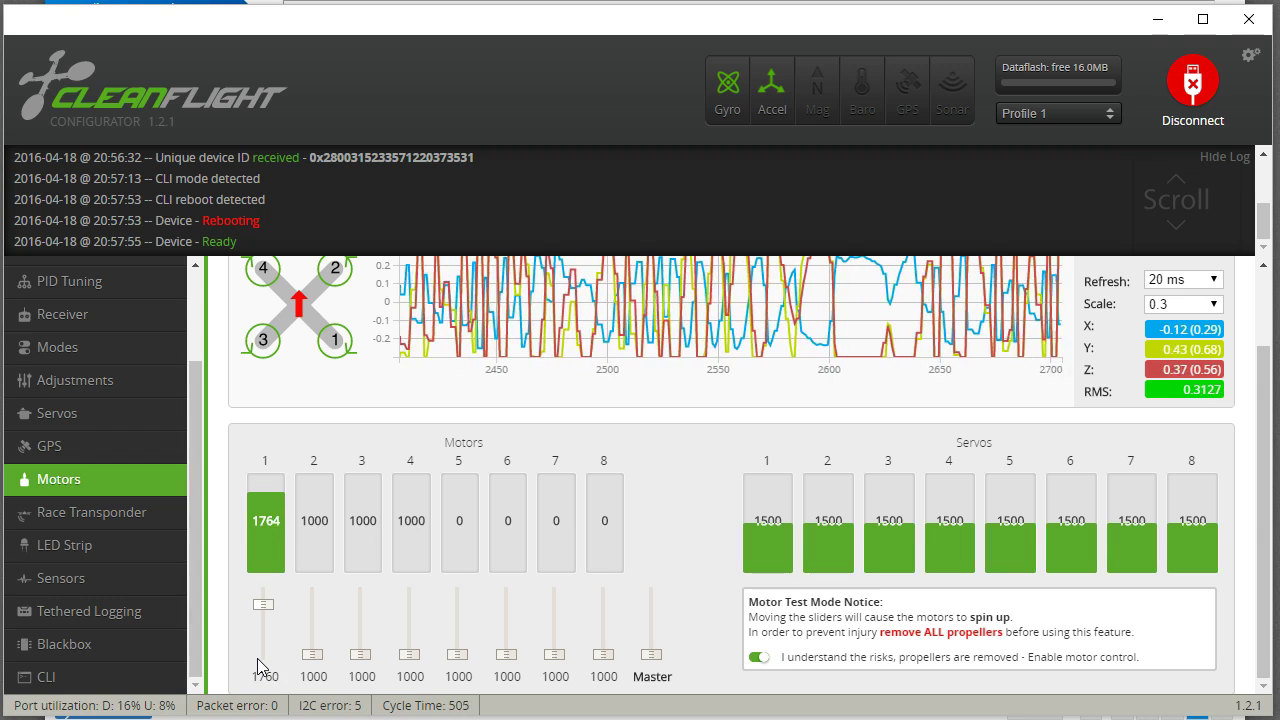
scroll(257, 658, down, 2)
scroll(257, 658, down, 2)
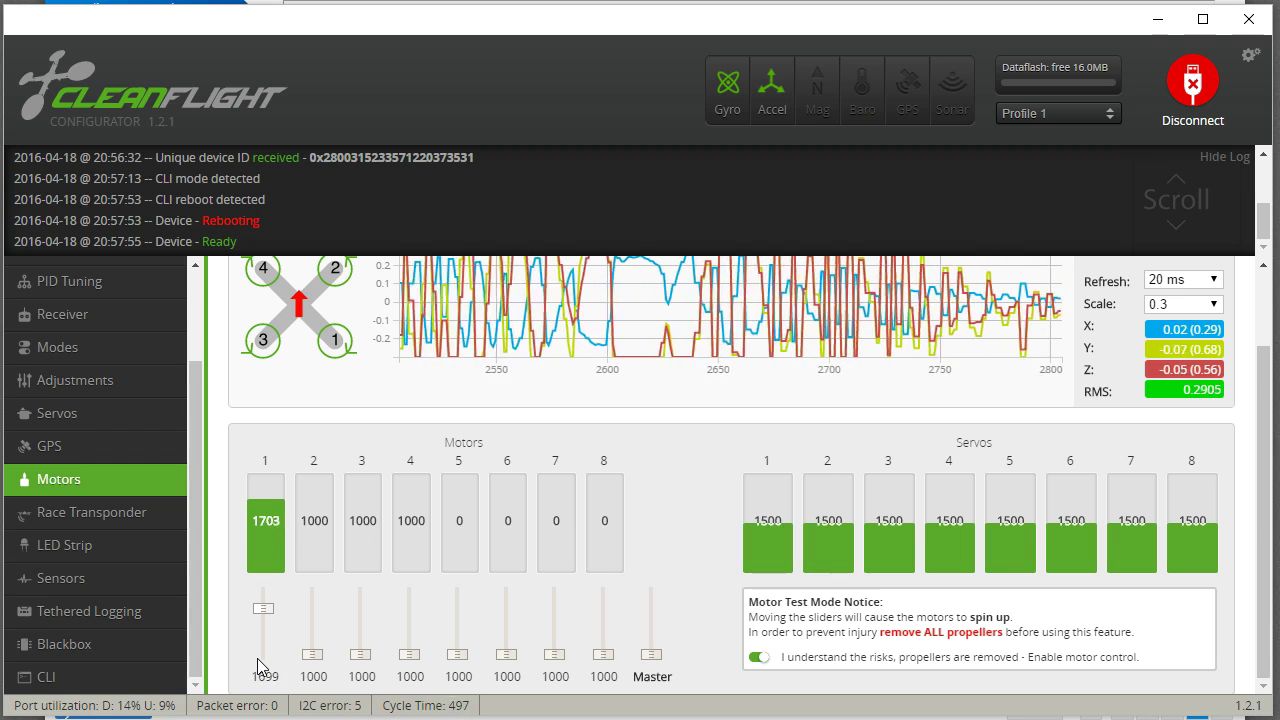
scroll(257, 658, down, 2)
scroll(257, 658, down, 1)
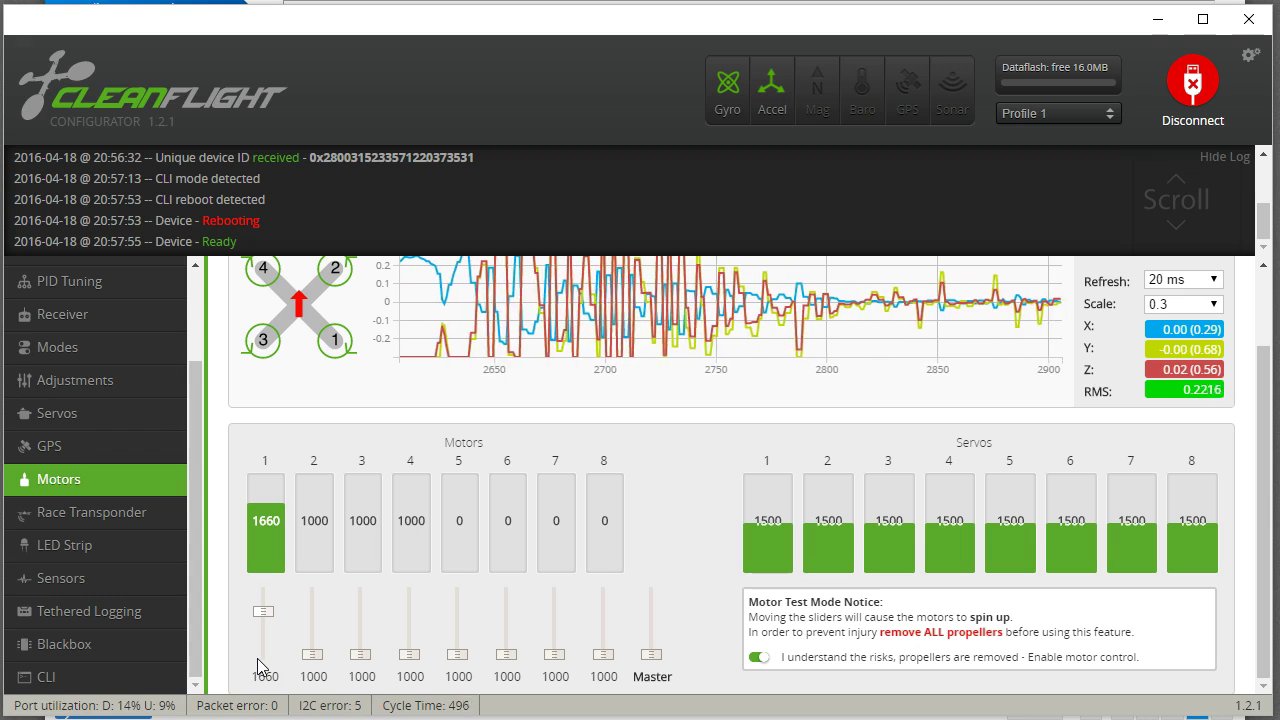
Step: Drop motor 1 to 1000, then set acc_lpf_hz=60 in the CLI and save
click(258, 665)
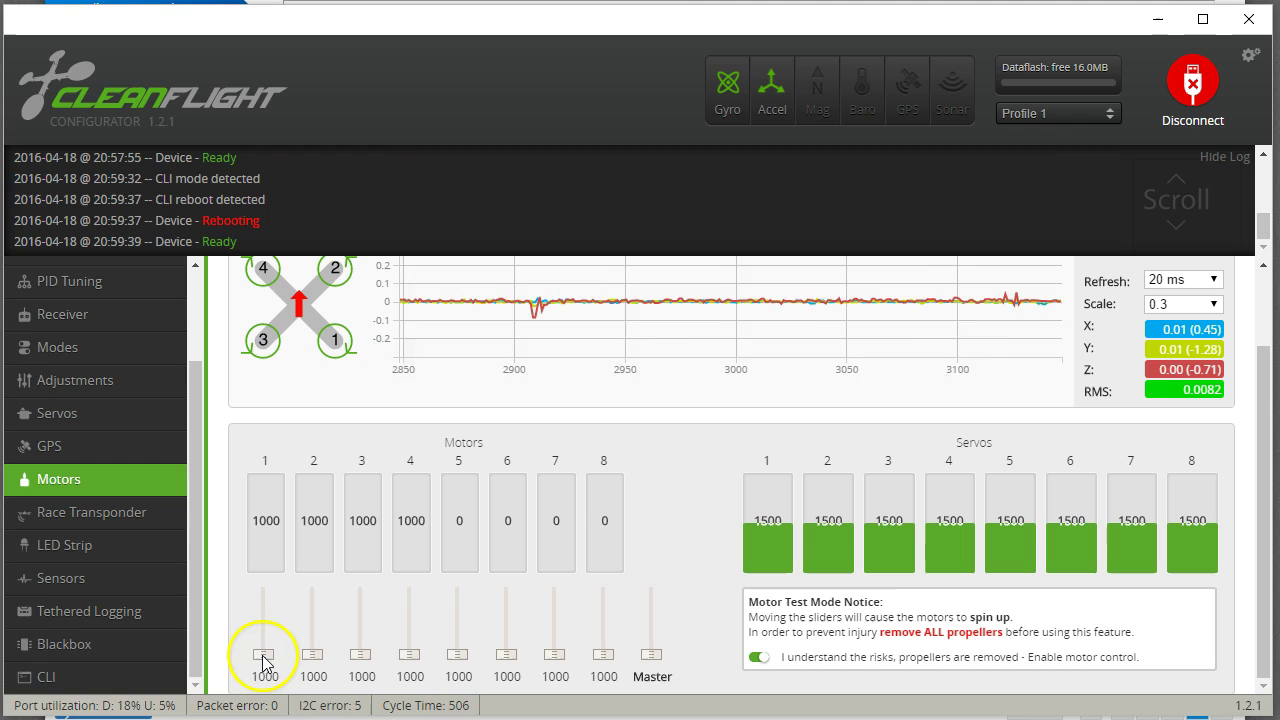
click(45, 677)
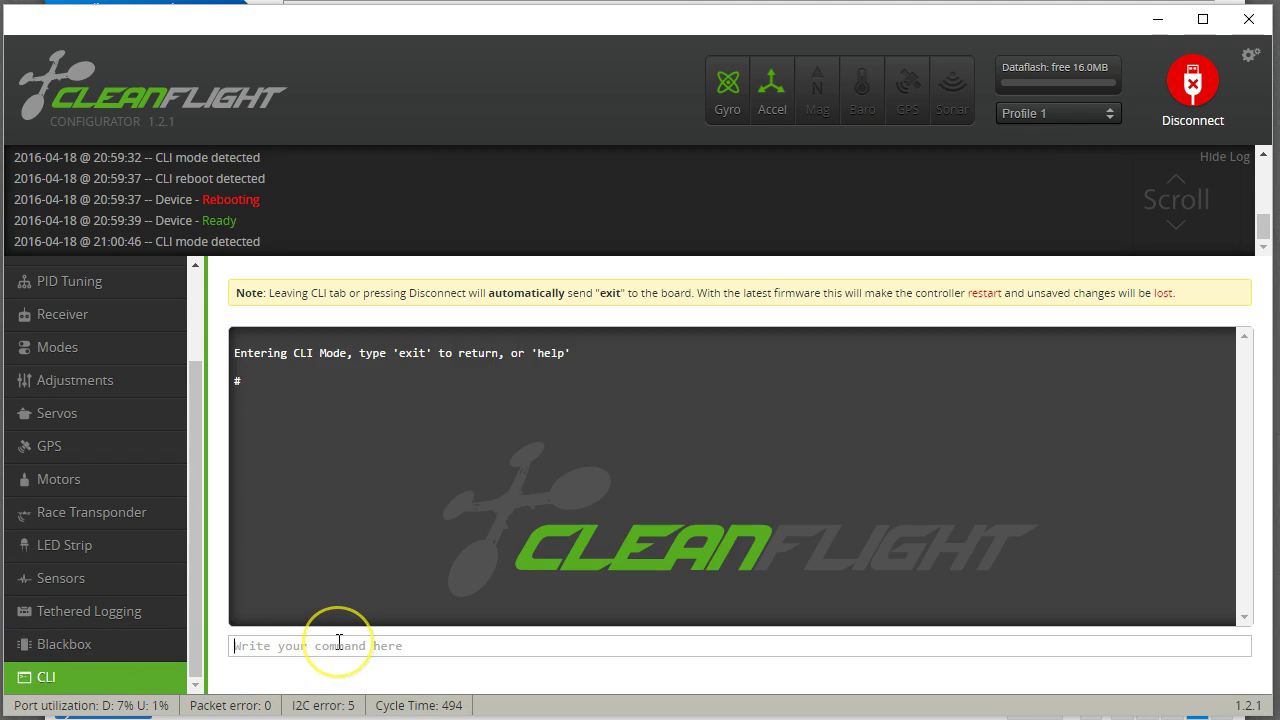
text(set acc)
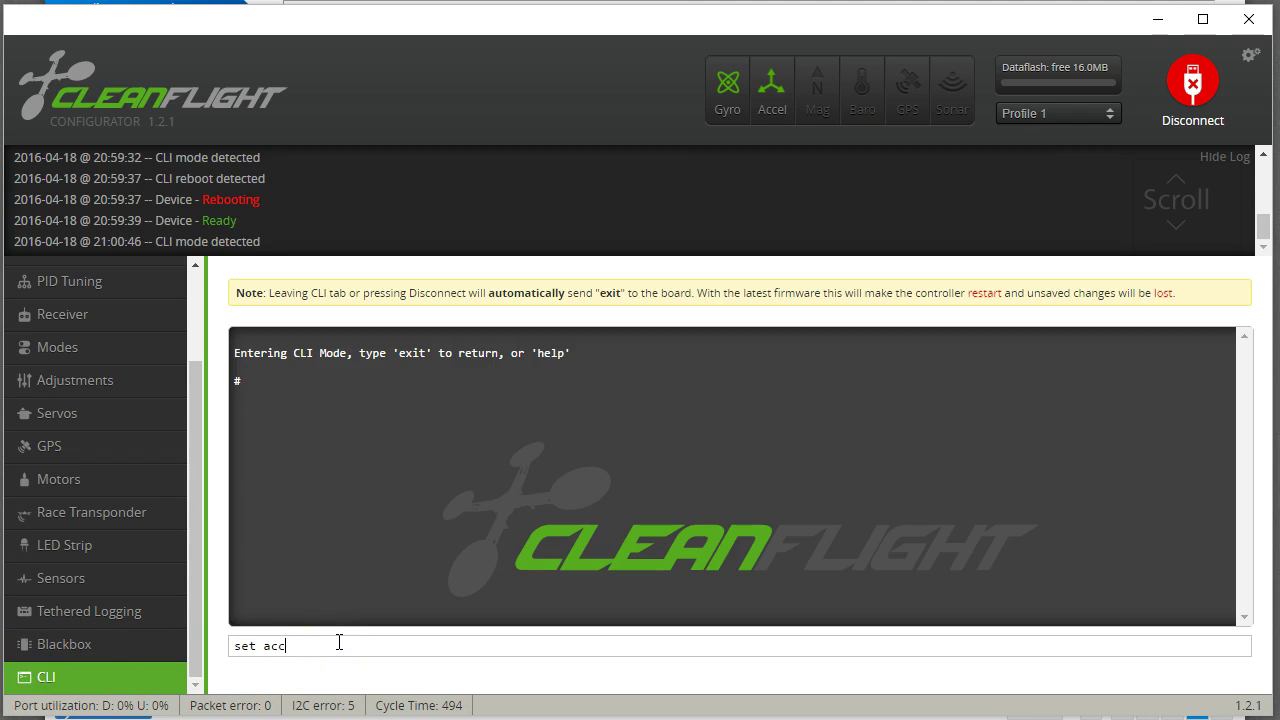
text(_lpf_hz=60)
key(Return)
text(save)
key(Return)
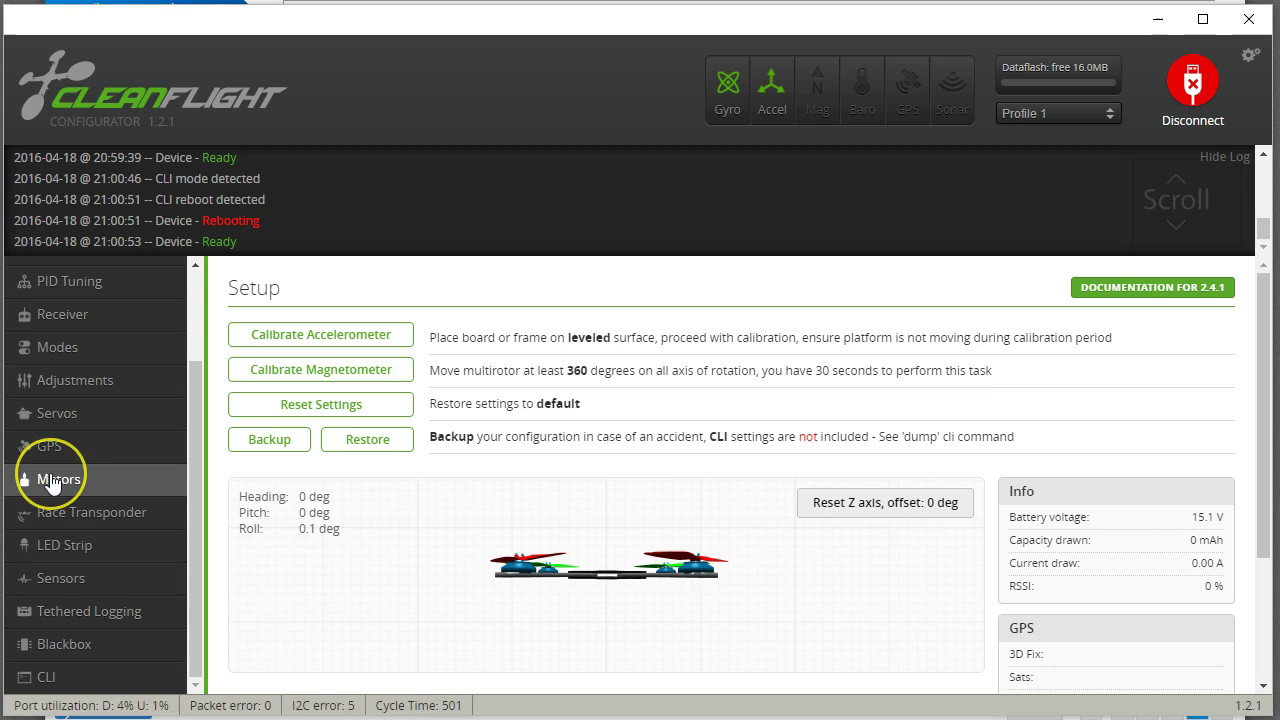
Step: Check the Motors accelerometer readouts stay at 0.00 with RMS 0.0000
click(52, 480)
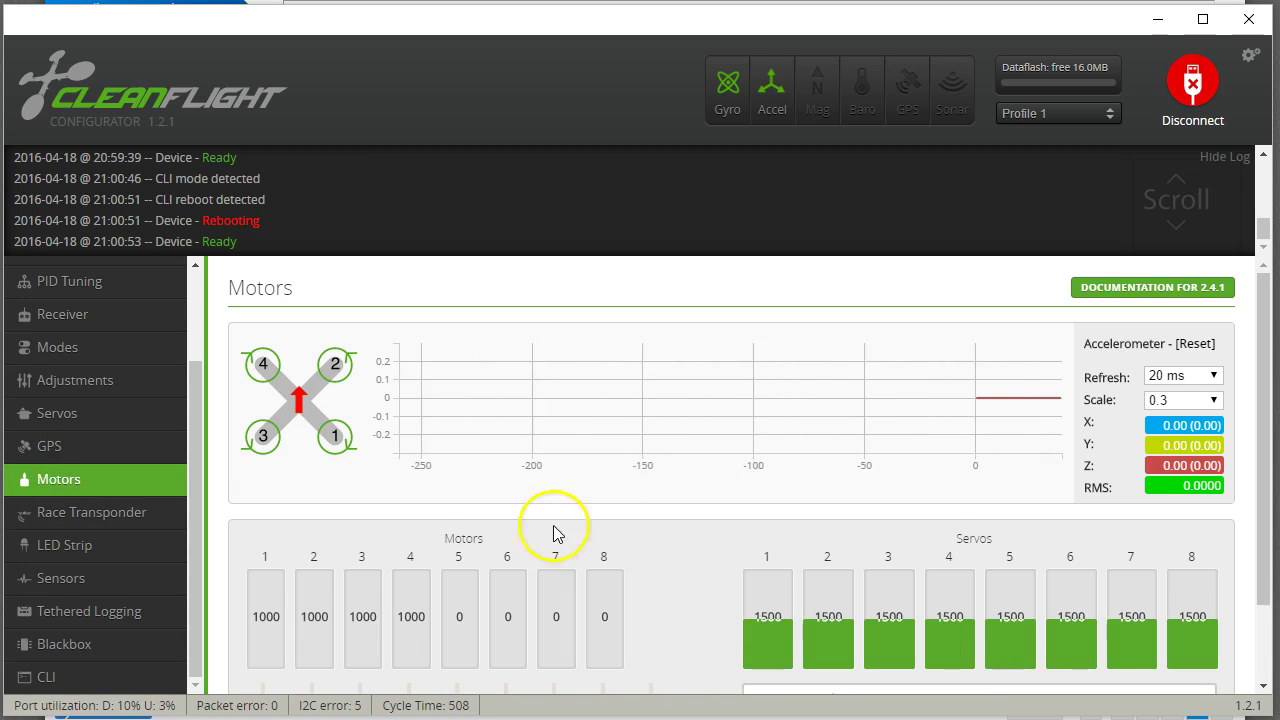
scroll(645, 457, down, 1)
scroll(654, 451, up, 1)
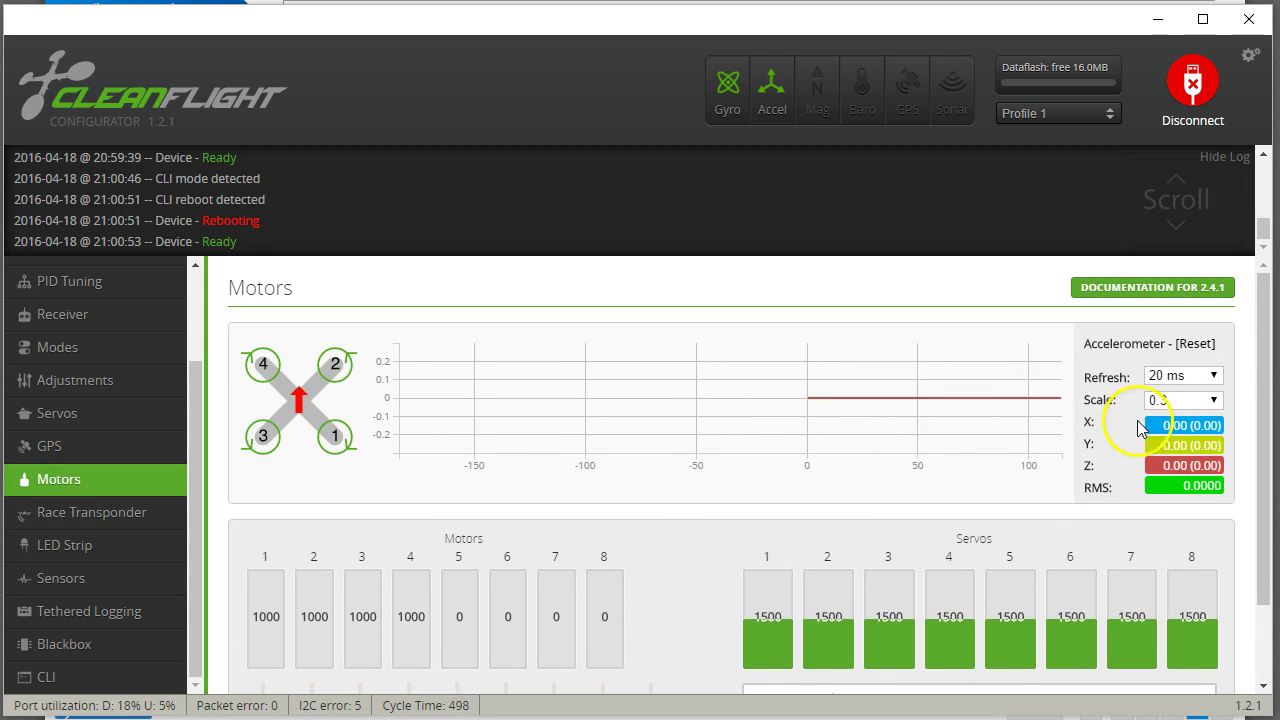
click(1168, 478)
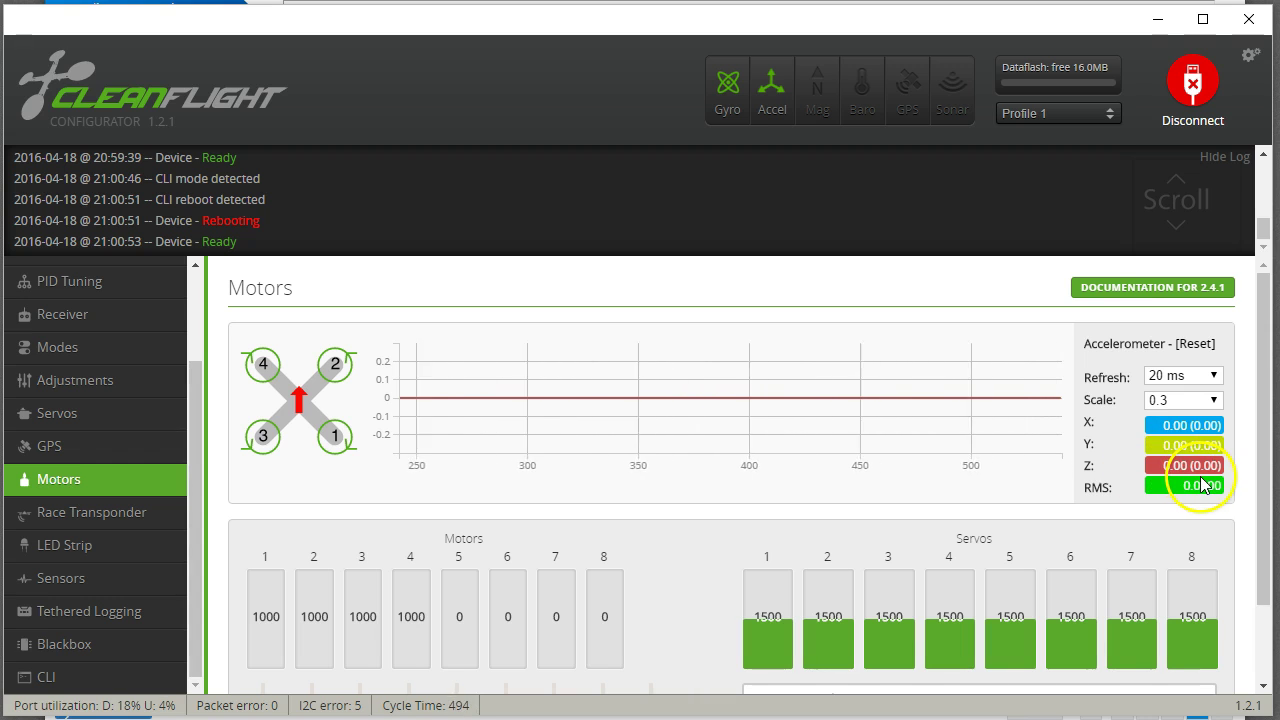
Step: Run 'tasks' and 'status' in the CLI to list the board's tasks and status
click(46, 677)
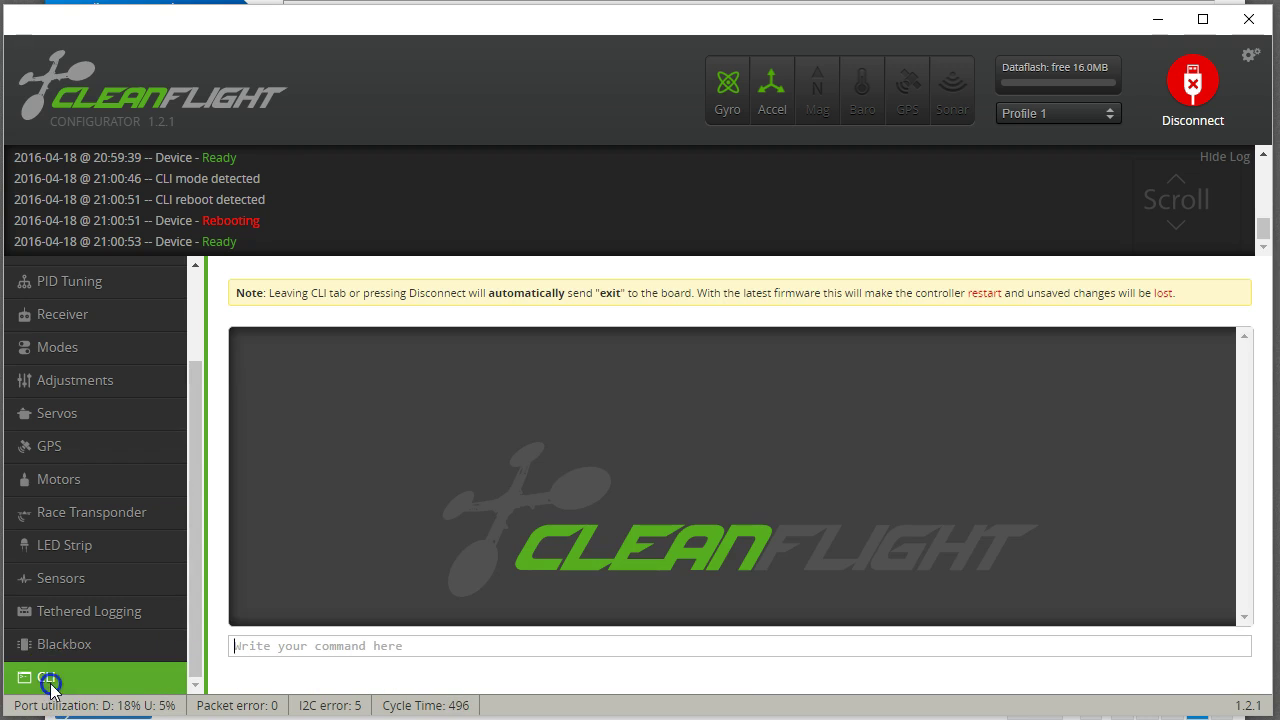
text(tasks)
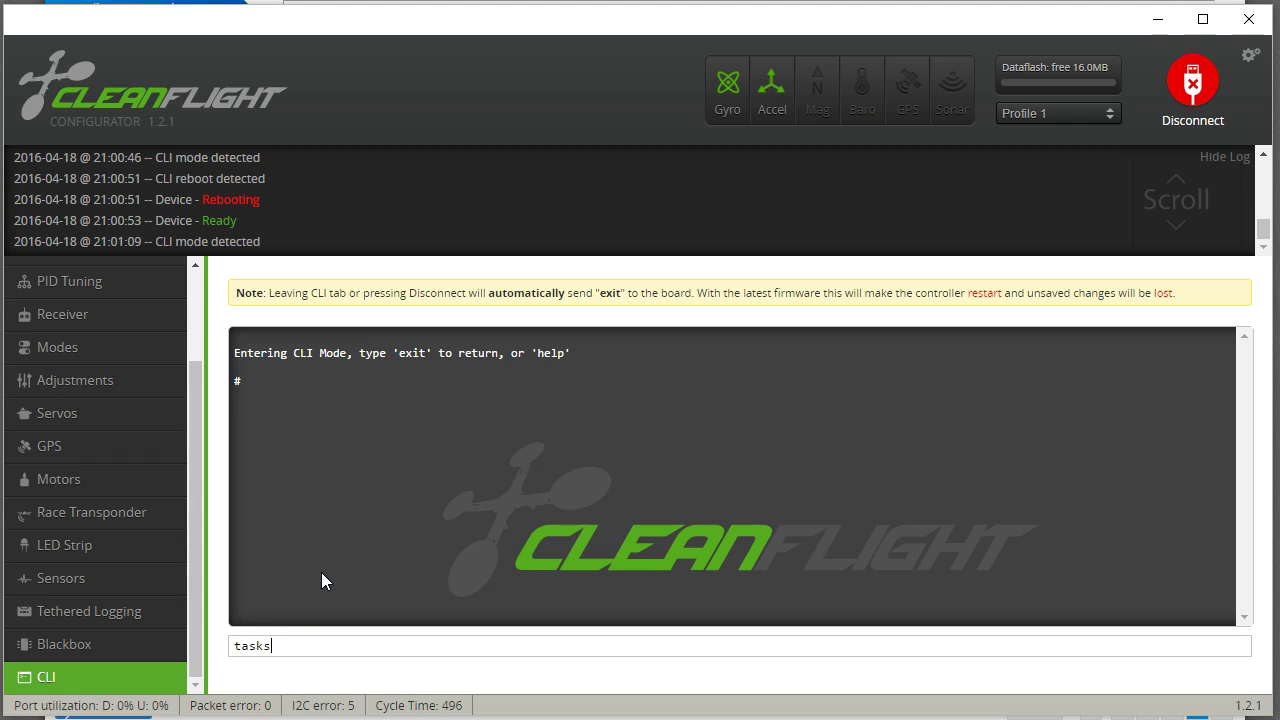
key(Return)
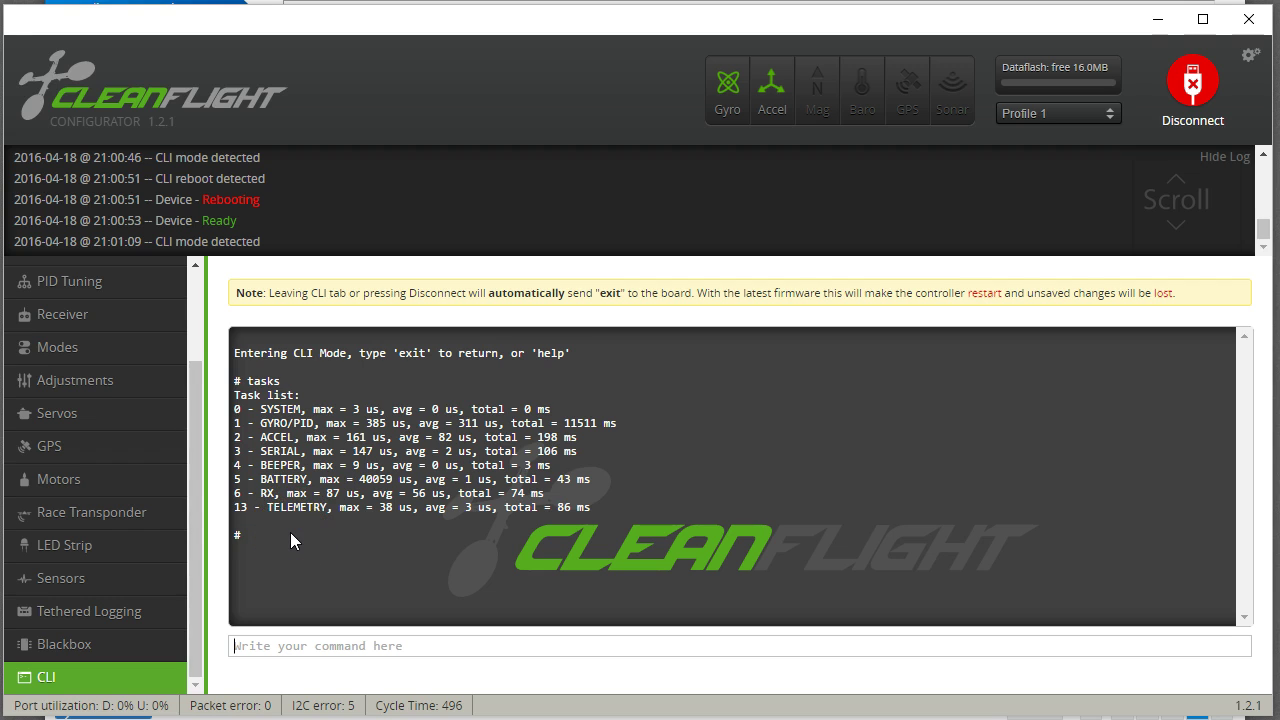
text(status)
key(Return)
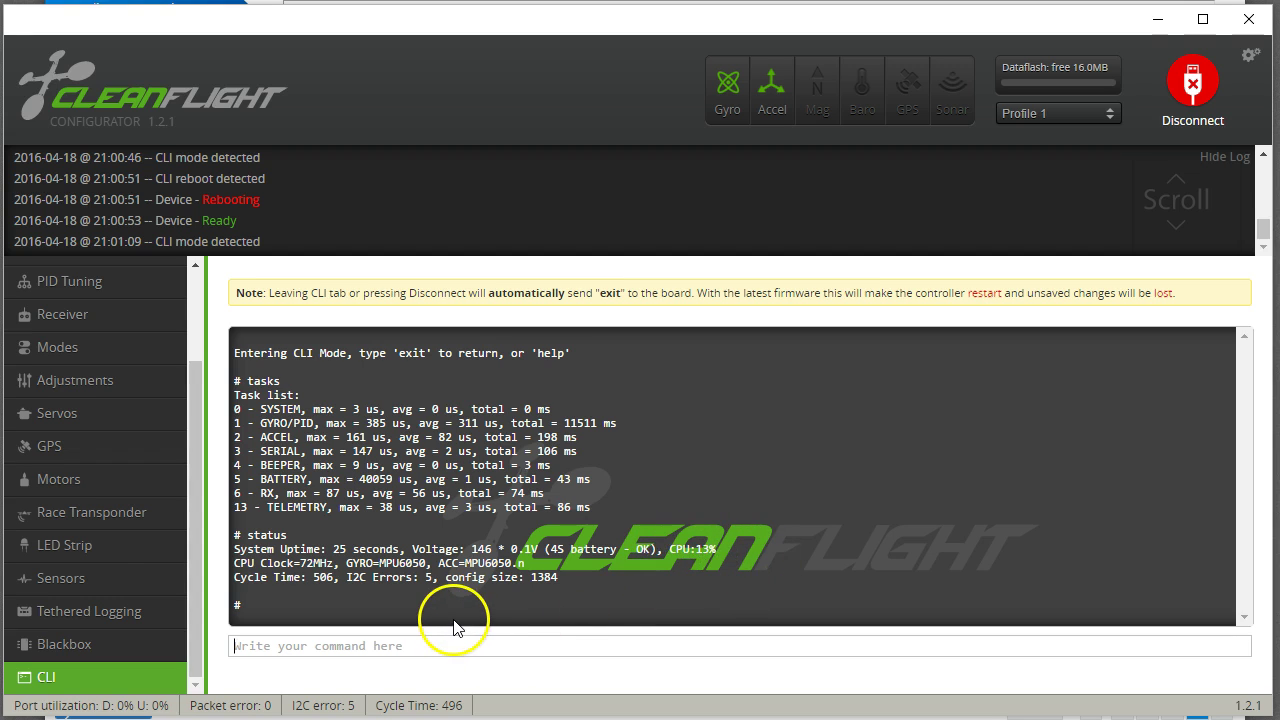
Step: Set acc_lpf_hz to 50 and save, rebooting the board
text(set )
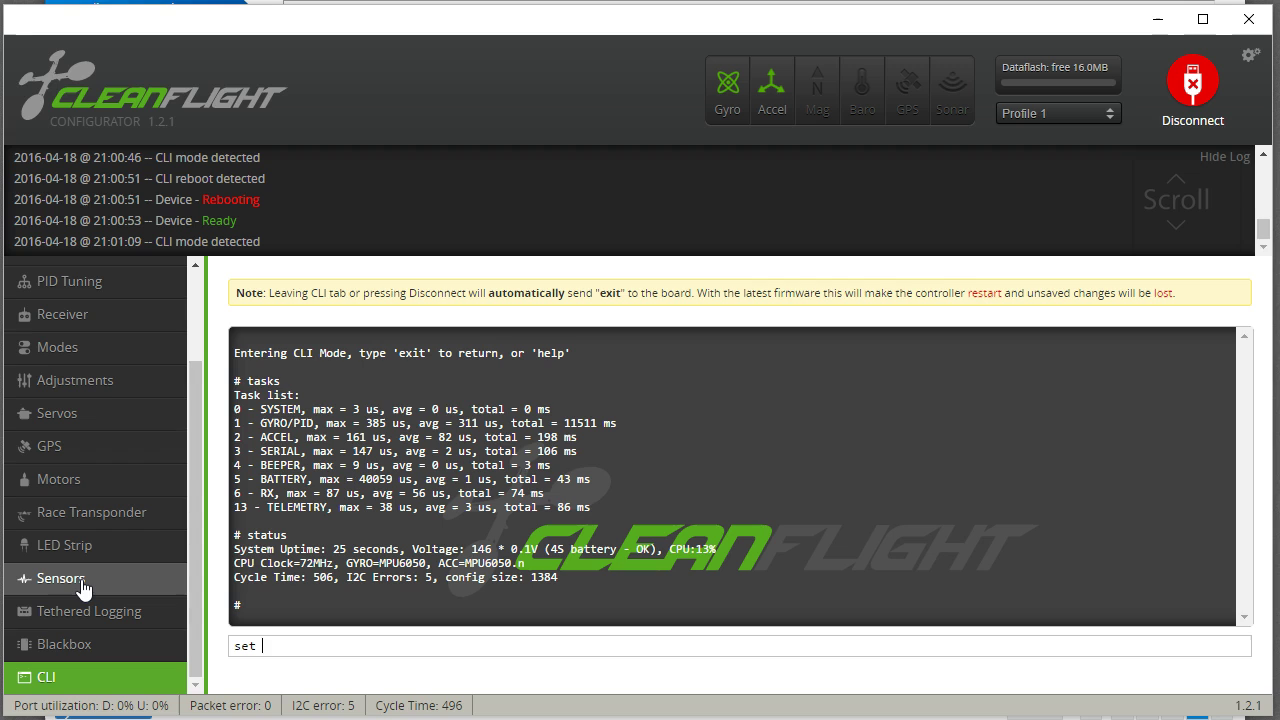
text(acc_lpf_hz=50)
key(Return)
text(save)
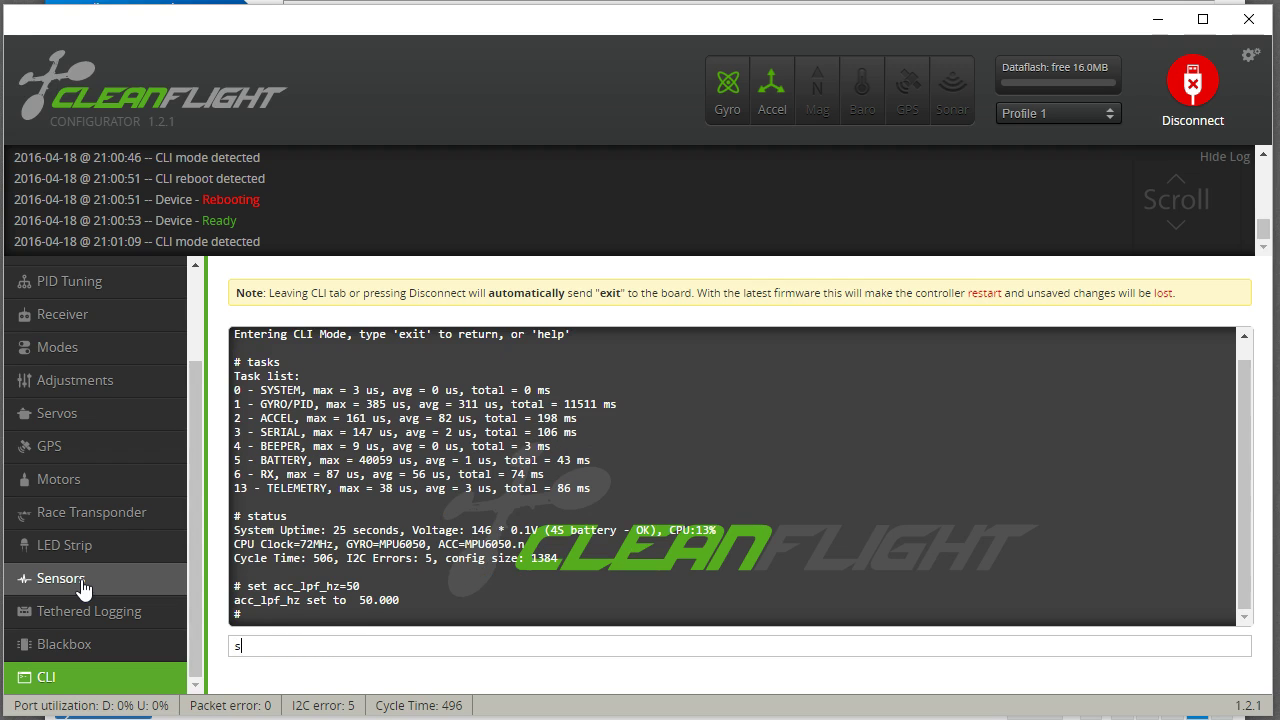
key(Return)
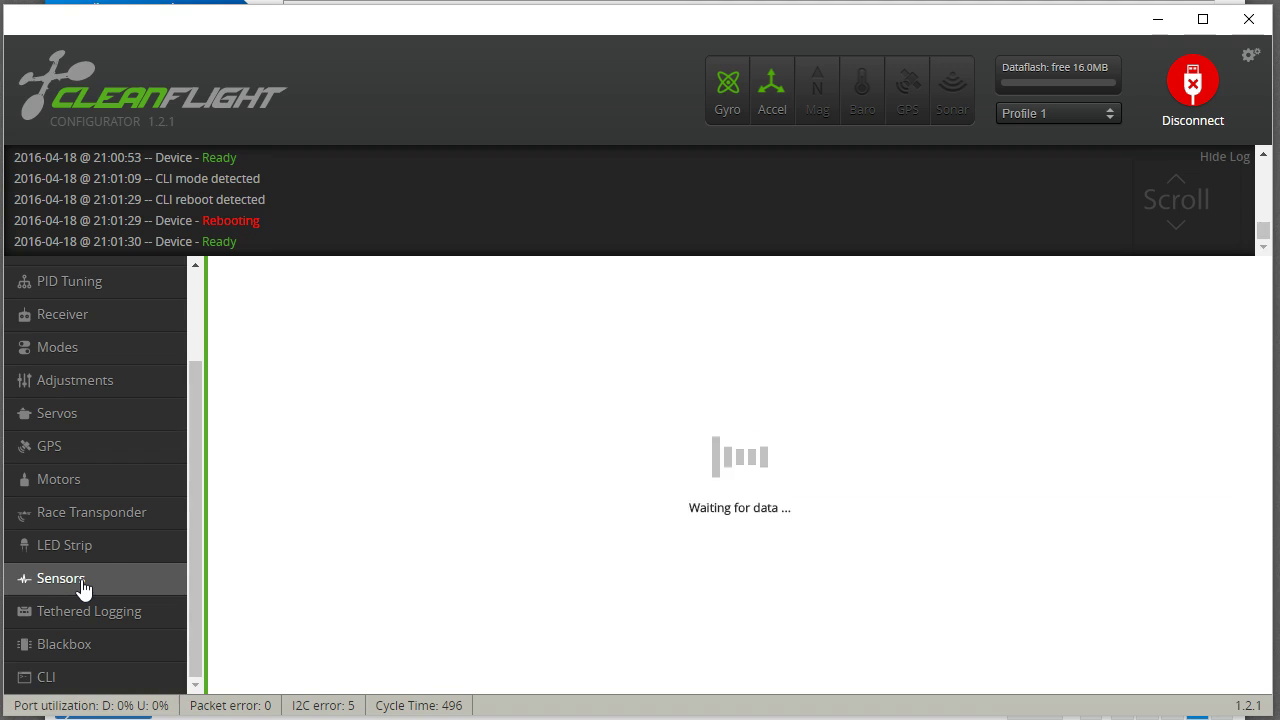
Step: Reach the Motors page via Sensors, reset the accelerometer peaks and enable motor control
click(84, 590)
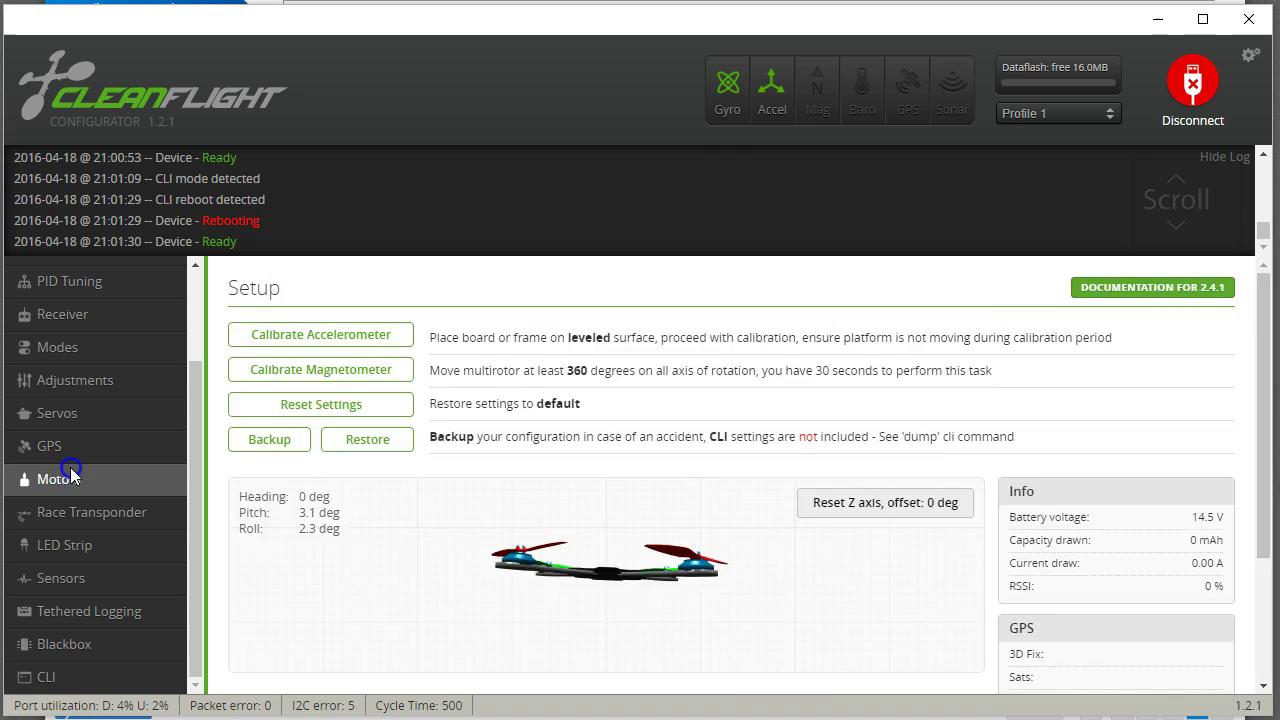
click(70, 470)
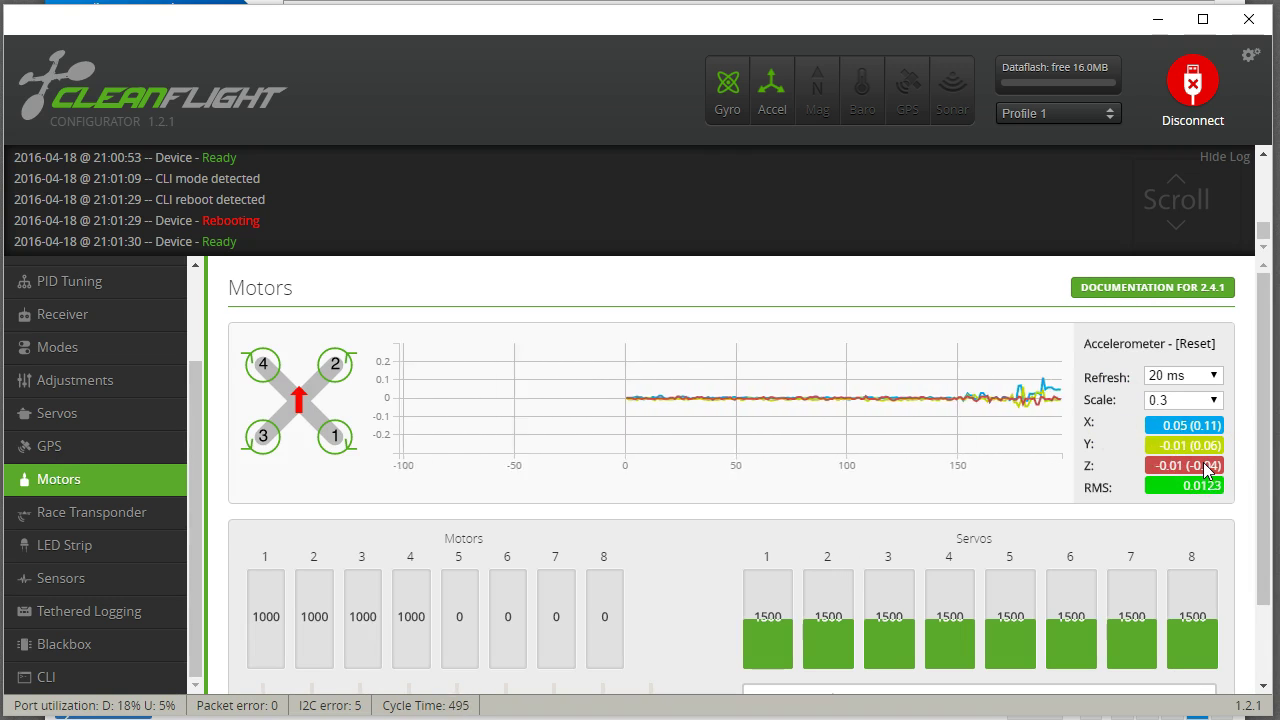
click(1196, 344)
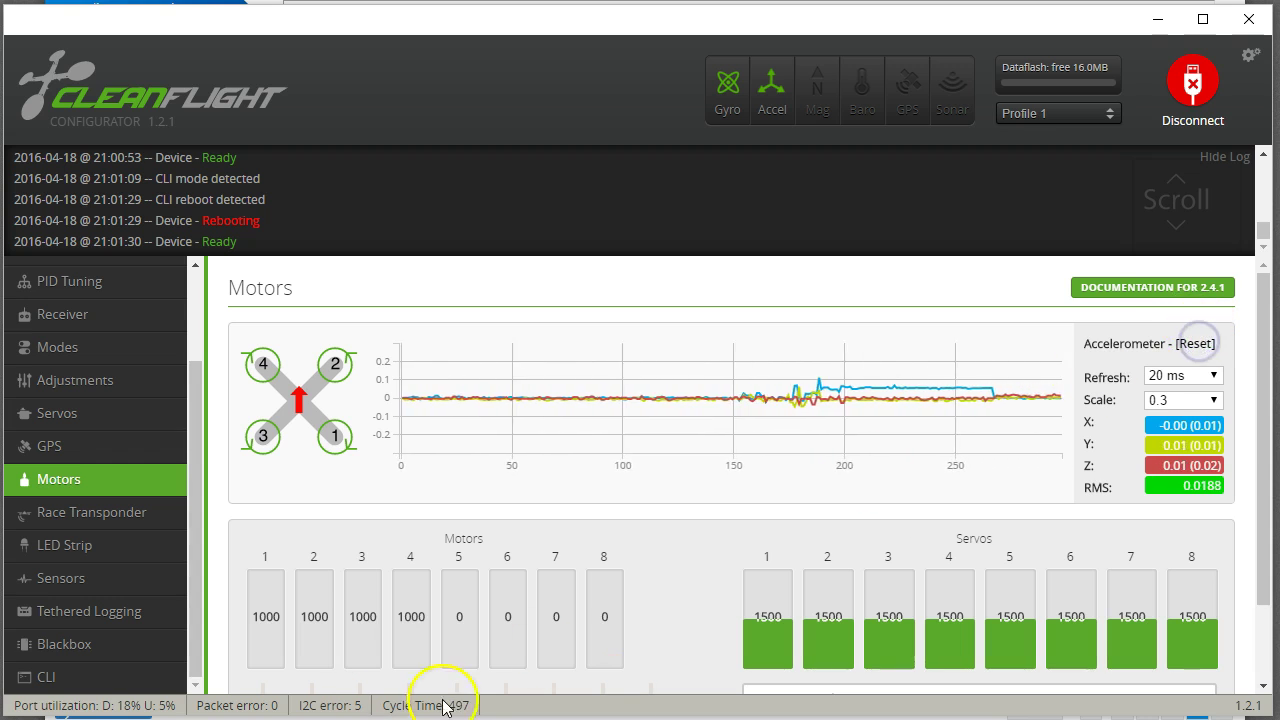
scroll(700, 670, down, 2)
click(758, 657)
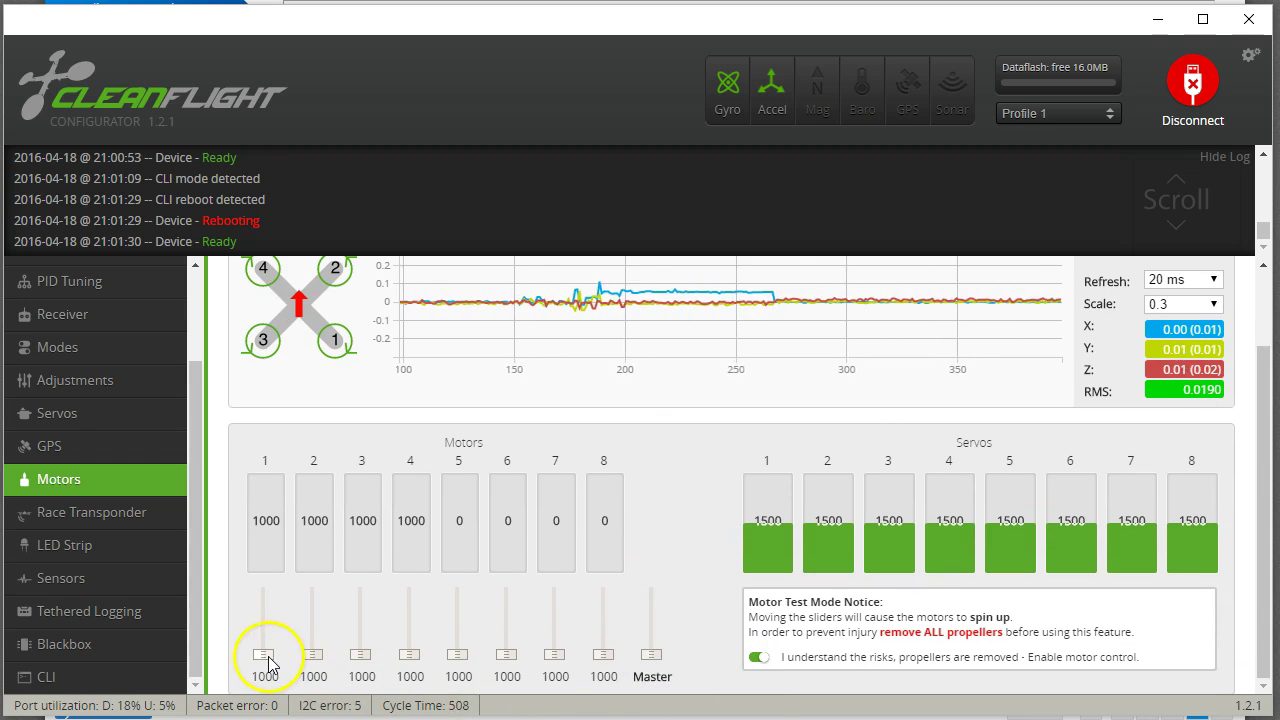
Step: Step motor 1 up to 1800 with the arrow keys, then drop it back to 1000
drag(263, 656, 268, 662)
scroll(268, 662, up, 6)
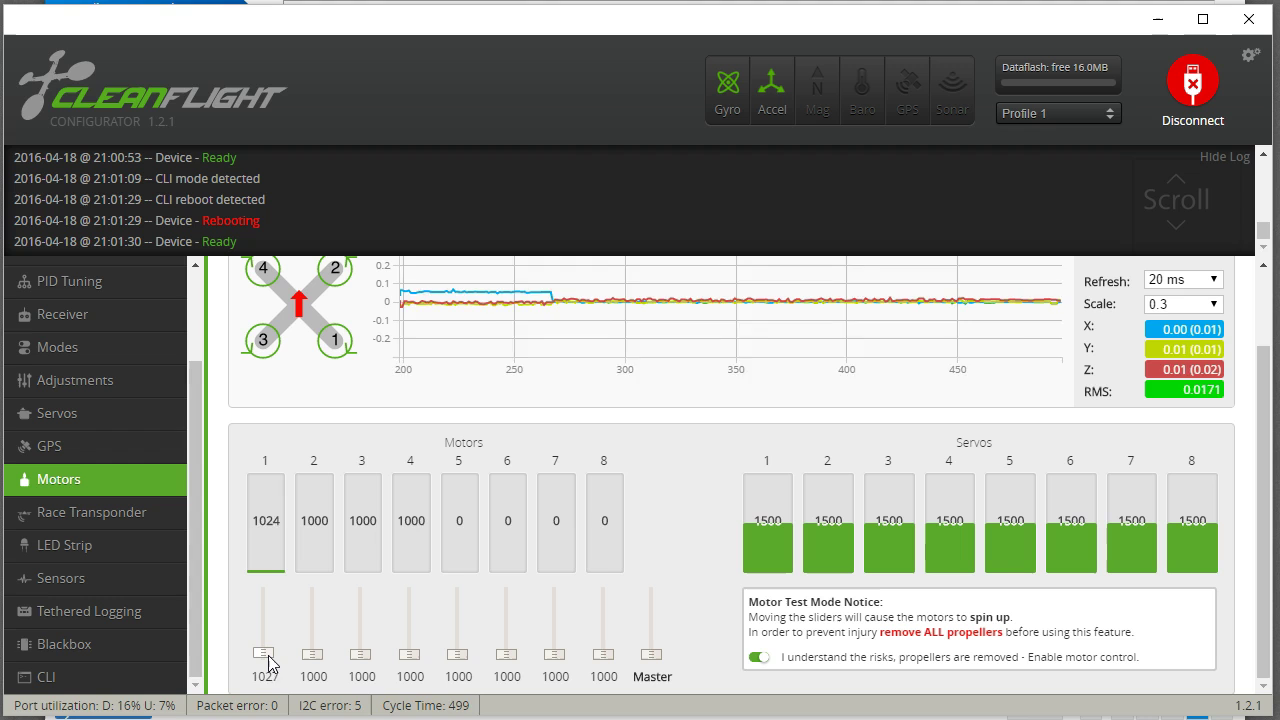
scroll(268, 662, up, 6)
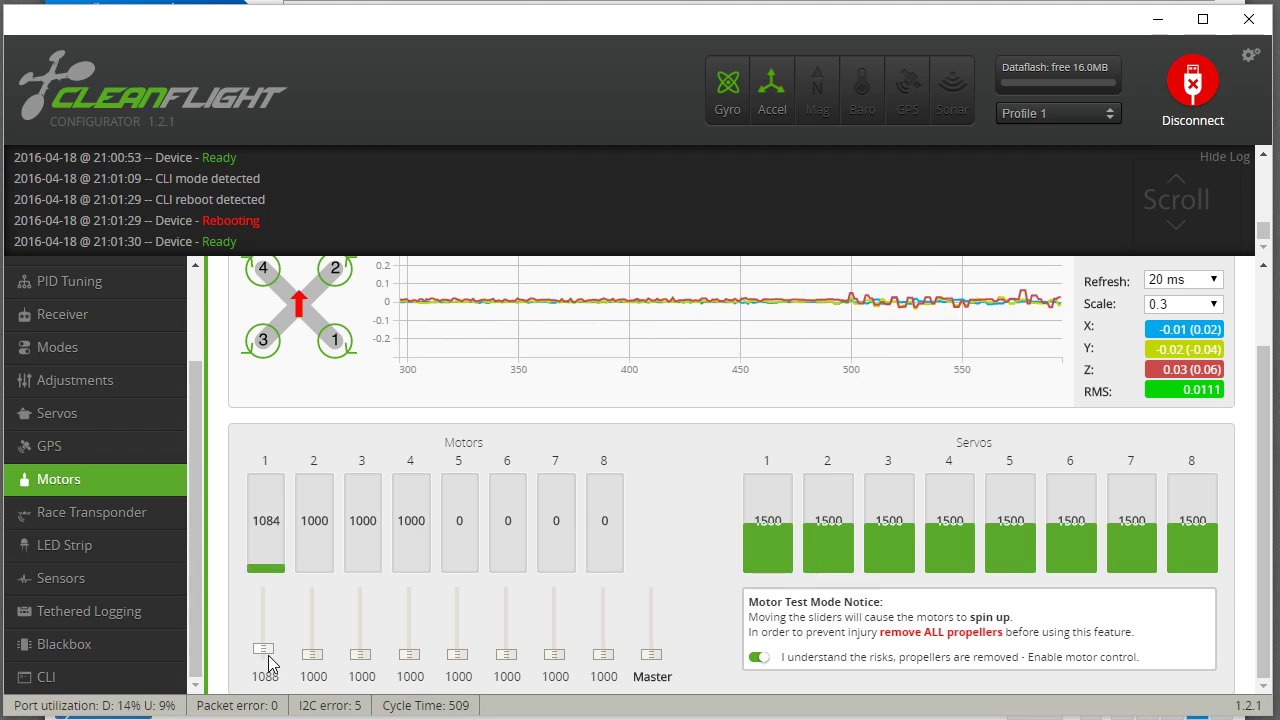
scroll(268, 662, up, 6)
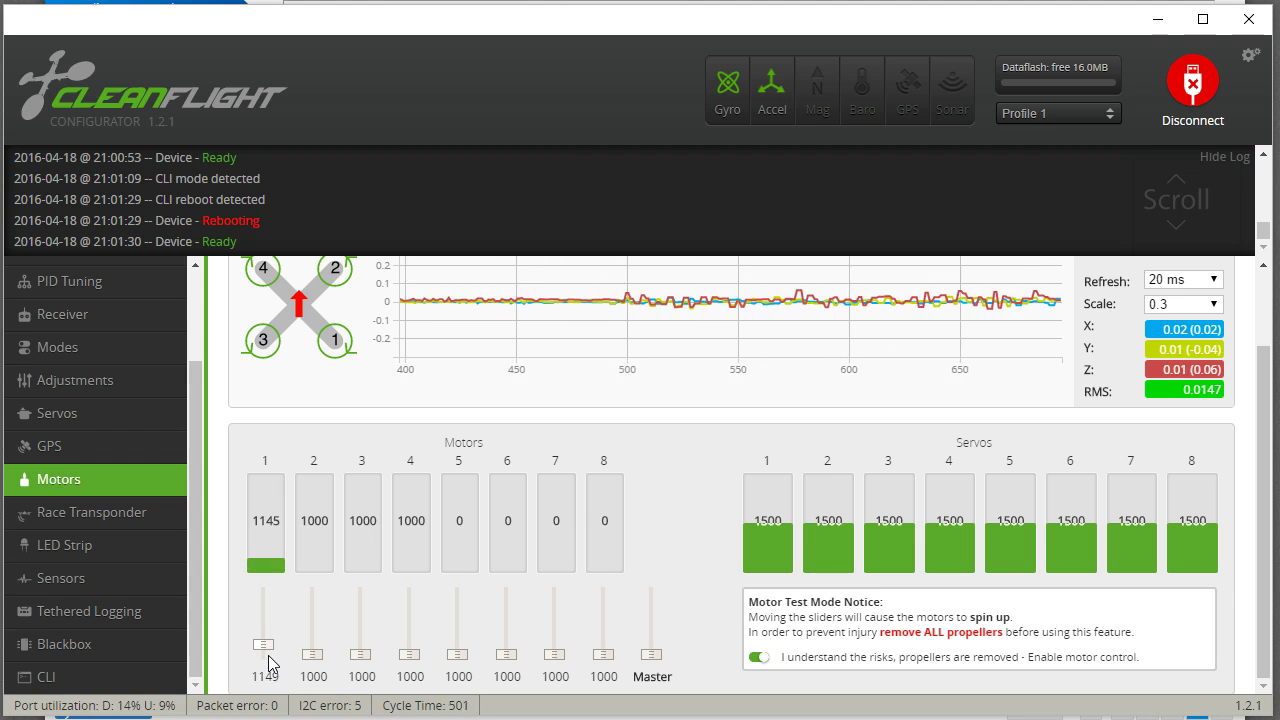
scroll(268, 662, up, 5)
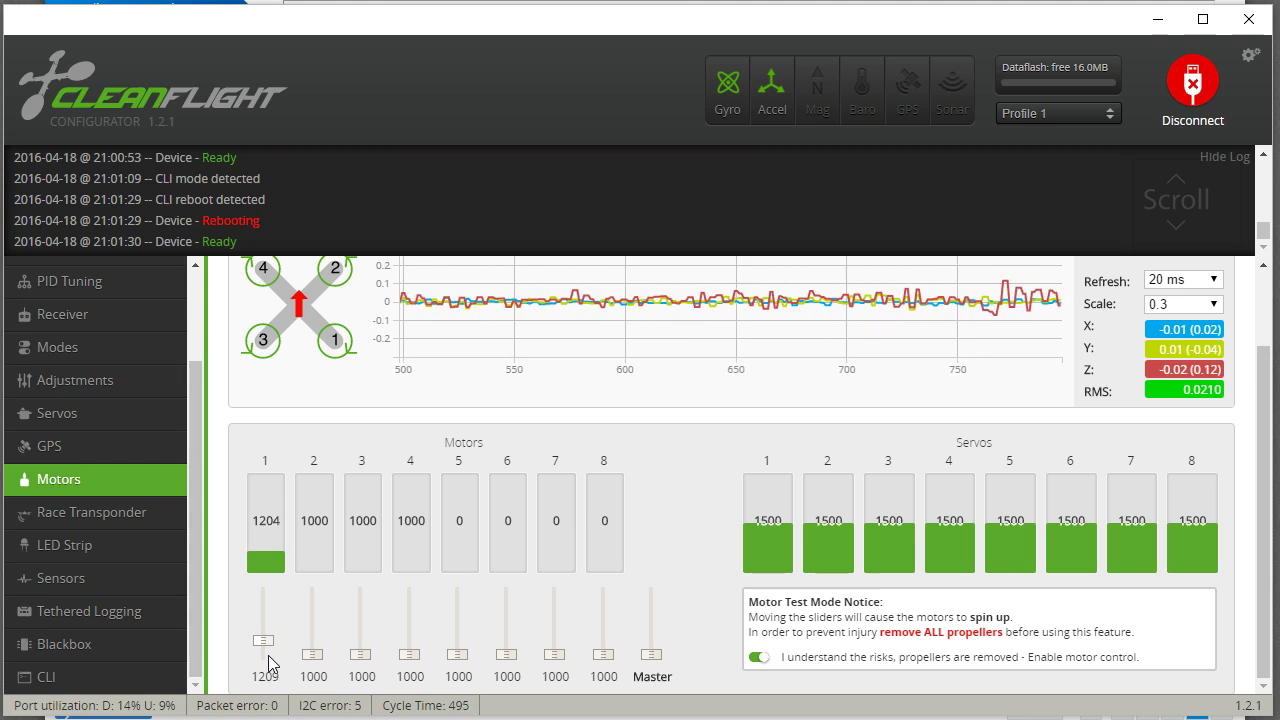
scroll(268, 662, up, 2)
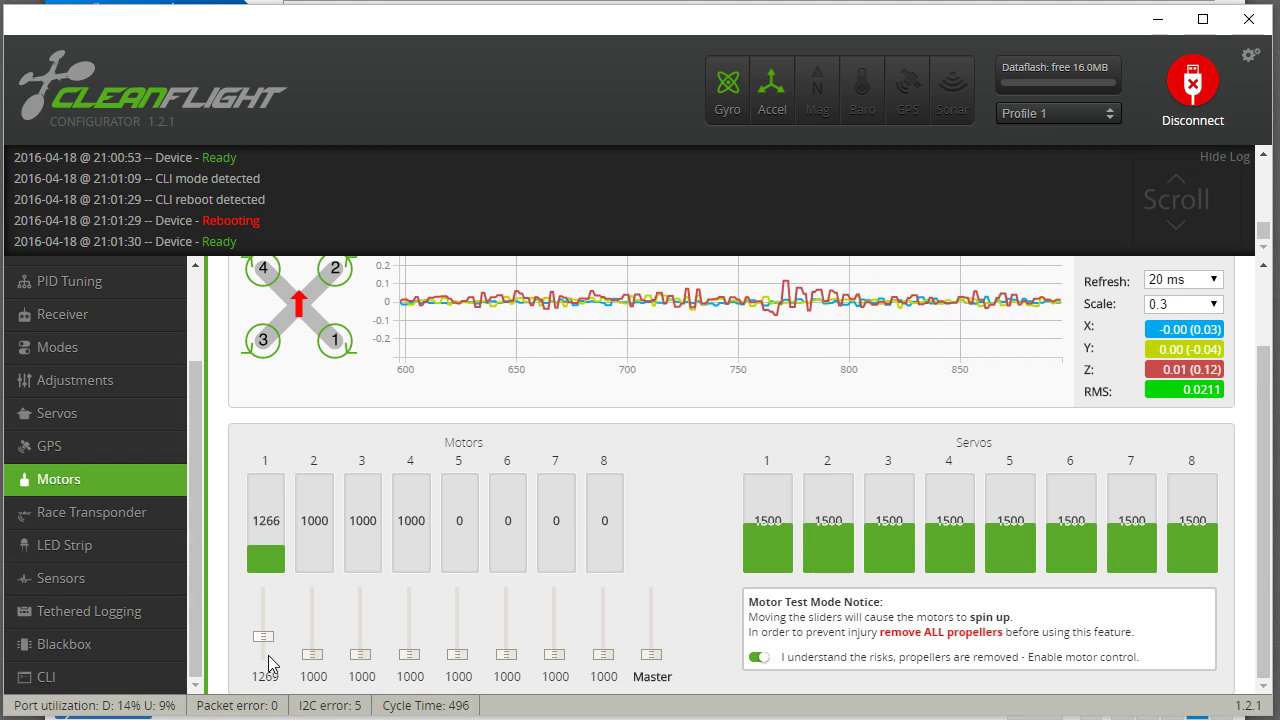
scroll(268, 662, up, 2)
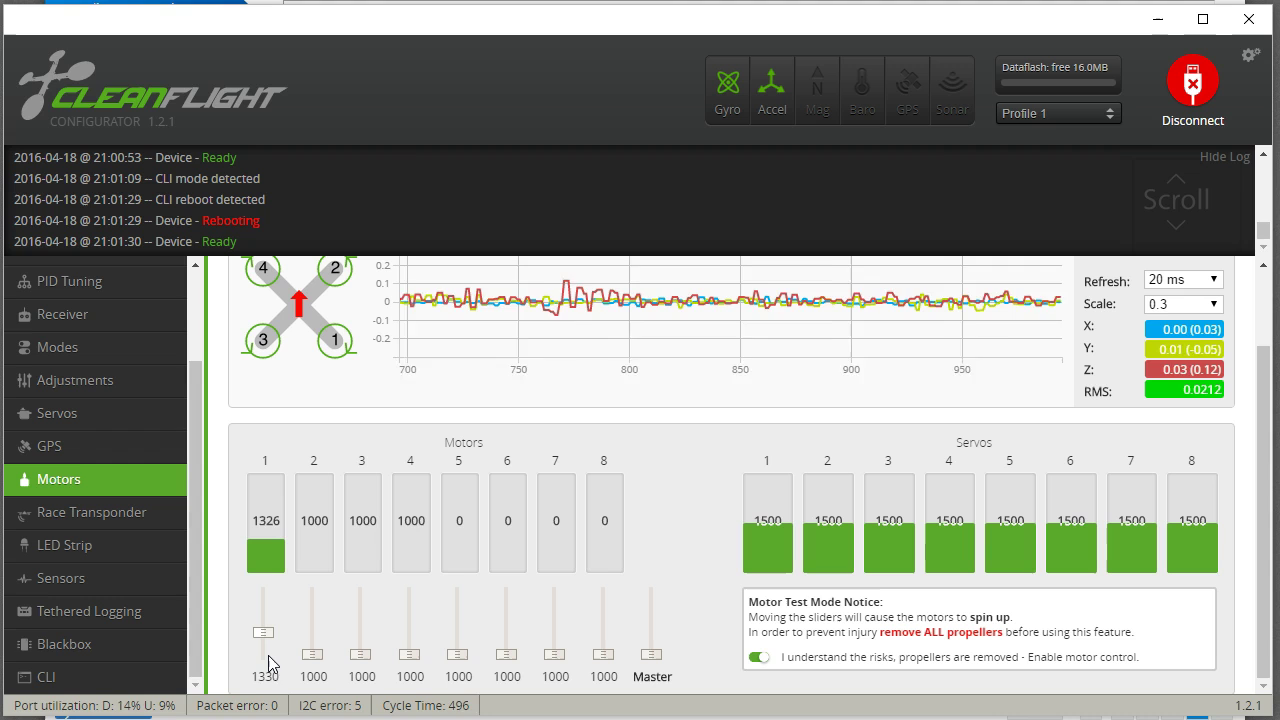
key(Up)
key(Up)
key(Up)
key(Up)
key(Up)
key(Up)
key(Up)
key(Up)
key(Up)
key(Up)
key(Up)
key(Up)
key(Up)
key(Up)
key(Up)
key(Up)
key(Up)
key(Up)
key(Up)
key(Up)
key(Up)
key(Up)
key(Up)
key(Up)
key(Up)
key(Up)
key(Up)
key(Up)
key(Up)
key(Up)
key(Up)
key(Up)
key(Up)
key(Up)
key(Up)
key(Up)
key(Up)
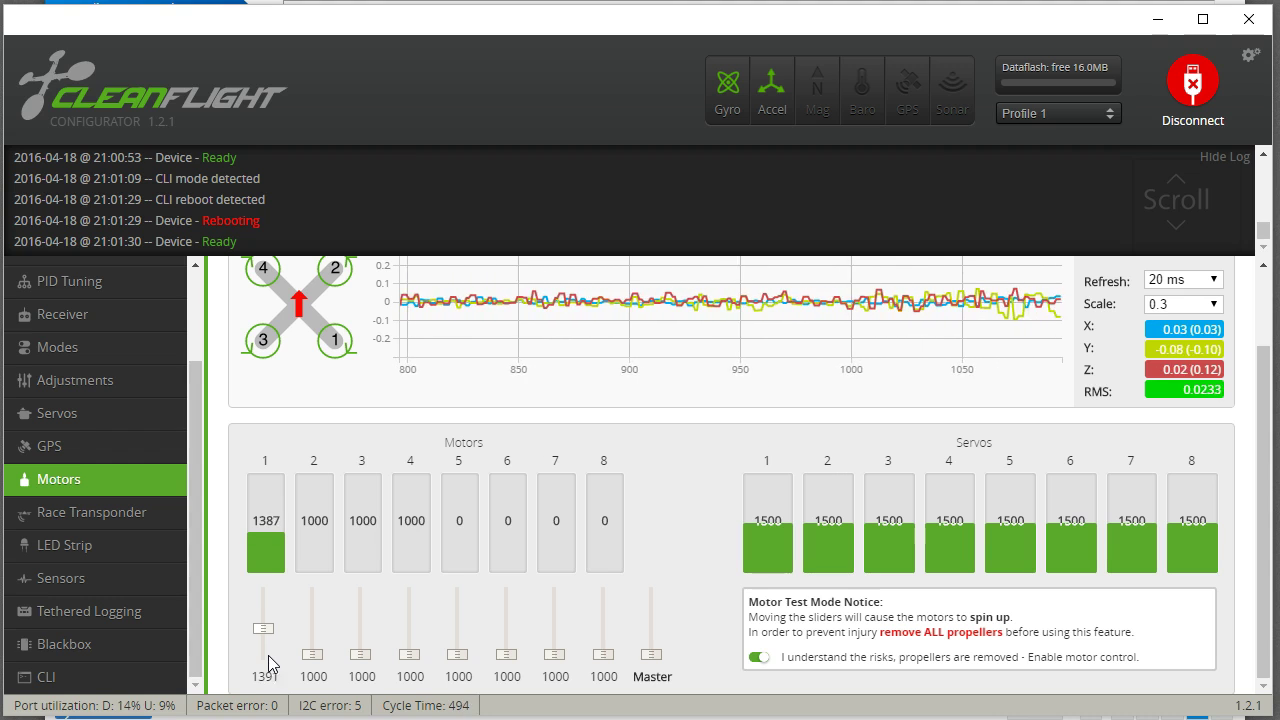
key(Up)
key(Up)
key(Up)
key(Up)
key(Up)
key(Up)
key(Up)
key(Up)
key(Up)
key(Up)
key(Up)
key(Up)
key(Up)
key(Up)
key(Up)
key(Up)
key(Up)
key(Up)
key(Up)
key(Up)
key(Up)
key(Up)
key(Up)
key(Up)
key(Up)
key(Up)
key(Up)
key(Up)
key(Up)
key(Up)
key(Up)
key(Up)
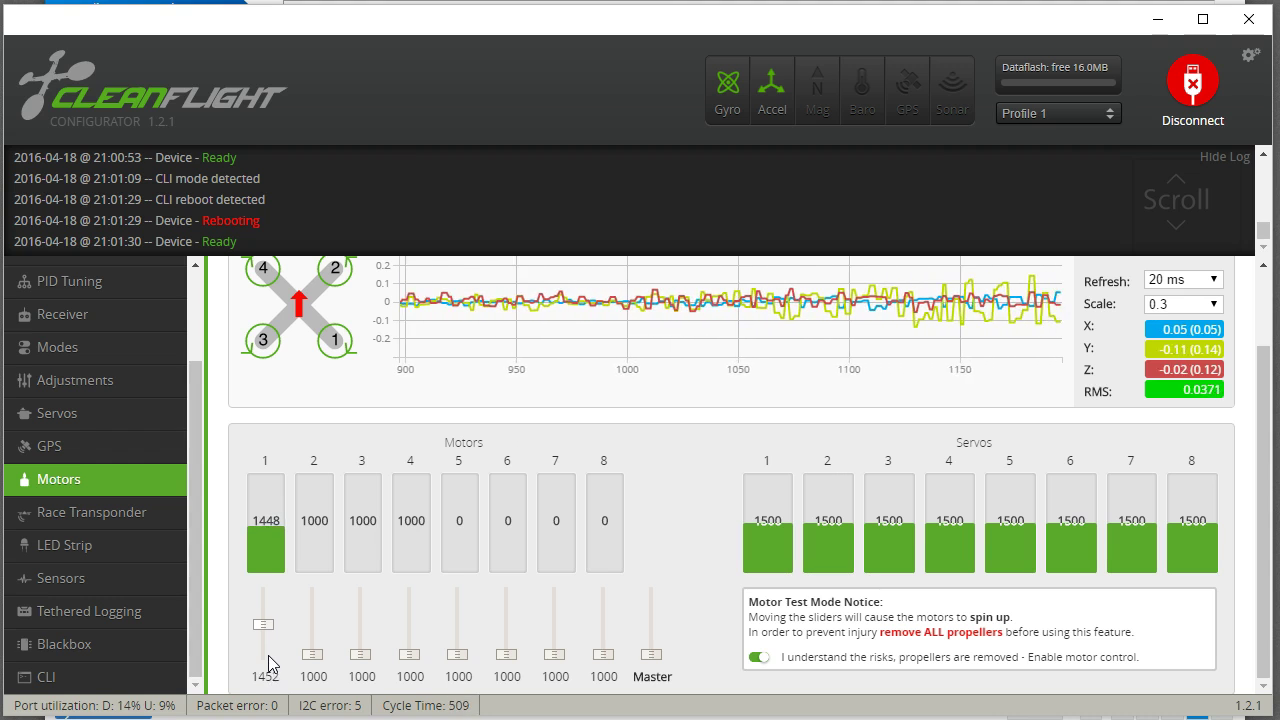
key(Up)
key(Up)
key(Up)
key(Up)
key(Up)
key(Up)
key(Up)
key(Up)
key(Up)
key(Up)
key(Up)
key(Up)
key(Up)
key(Up)
key(Up)
key(Up)
key(Up)
key(Up)
key(Up)
key(Up)
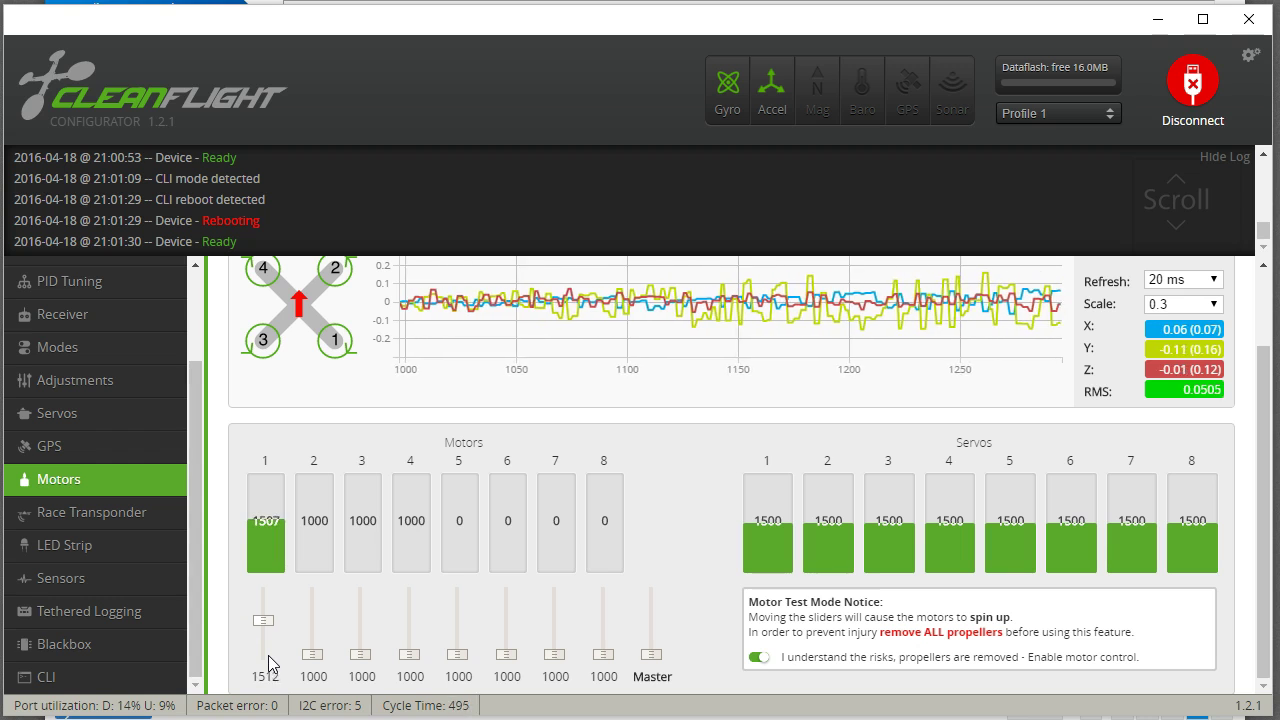
key(Up)
key(Up)
key(Up)
key(Up)
key(Up)
key(Up)
key(Up)
key(Up)
key(Up)
key(Up)
key(Up)
key(Up)
key(Up)
key(Up)
key(Up)
key(Up)
key(Up)
key(Up)
key(Up)
key(Up)
key(Up)
key(Up)
key(Up)
key(Up)
key(Up)
key(Up)
key(Up)
key(Up)
key(Up)
key(Up)
key(Up)
key(Up)
key(Up)
key(Up)
key(Up)
key(Up)
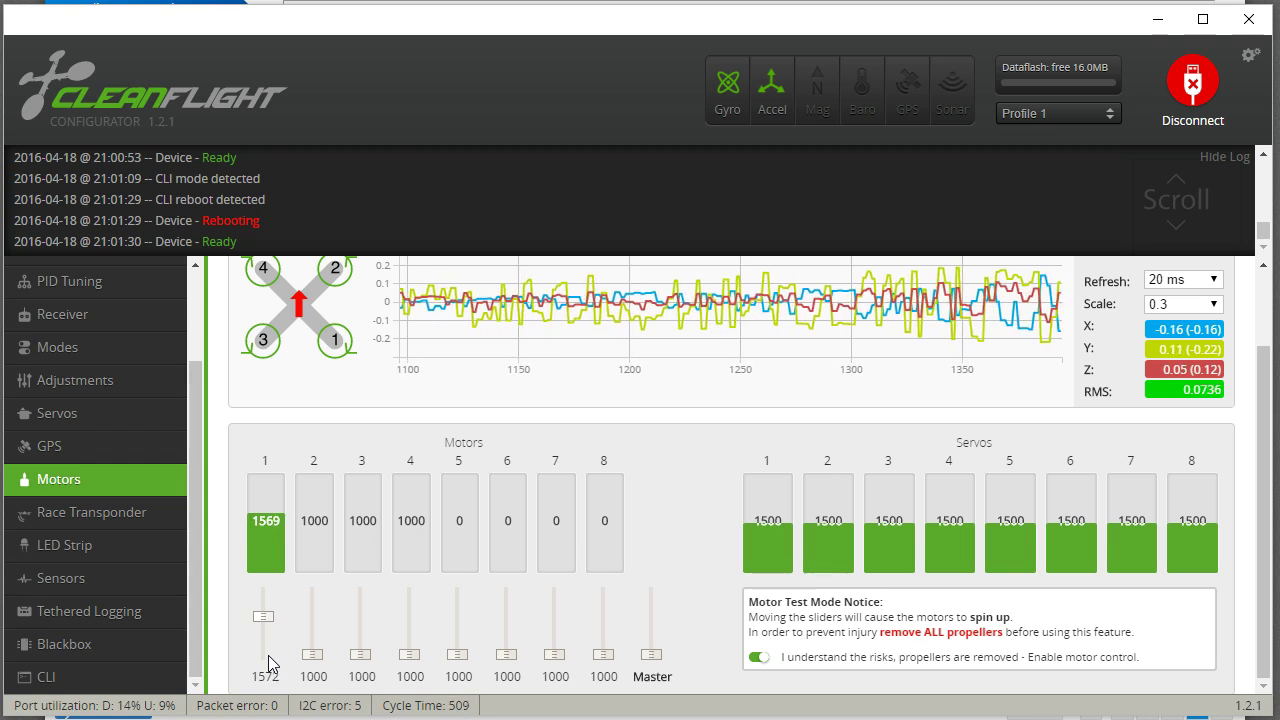
key(Up)
key(Up)
key(Up)
key(Up)
key(Up)
key(Up)
key(Up)
key(Up)
key(Up)
key(Up)
key(Up)
key(Up)
key(Up)
key(Up)
key(Up)
key(Up)
key(Up)
key(Up)
key(Up)
key(Up)
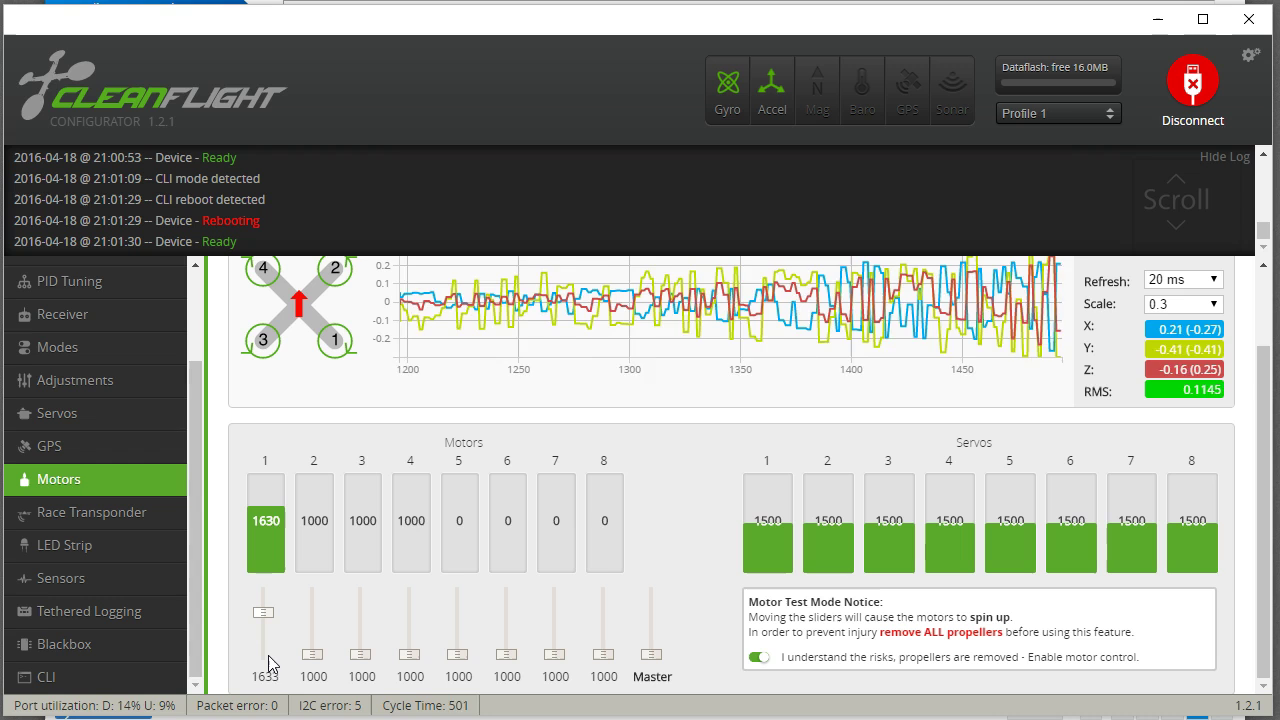
key(Up)
key(Up)
key(Up)
key(Up)
key(Up)
key(Up)
key(Up)
key(Up)
key(Up)
key(Up)
key(Up)
key(Up)
key(Up)
key(Up)
key(Up)
key(Up)
key(Up)
key(Up)
key(Up)
key(Up)
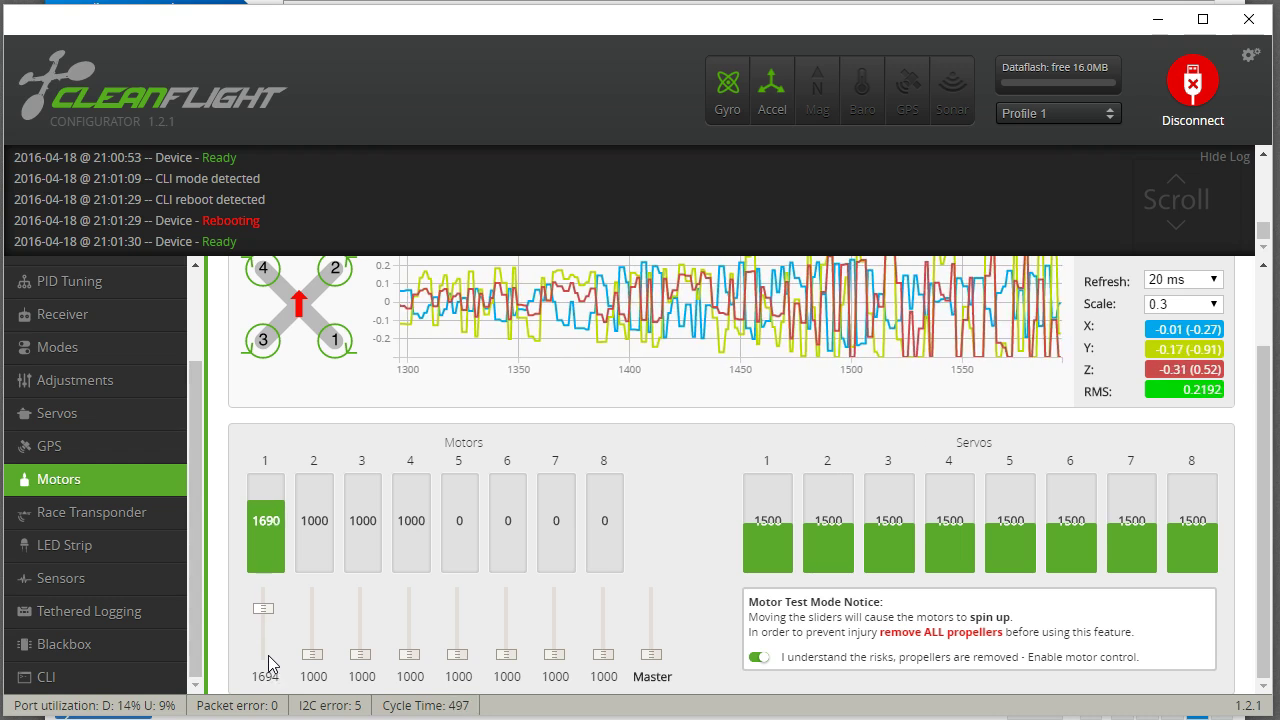
key(Up)
key(Up)
key(Up)
key(Up)
key(Up)
key(Up)
key(Up)
key(Up)
key(Up)
key(Up)
key(Up)
key(Up)
key(Up)
key(Up)
key(Up)
key(Up)
key(Up)
key(Up)
key(Up)
key(Up)
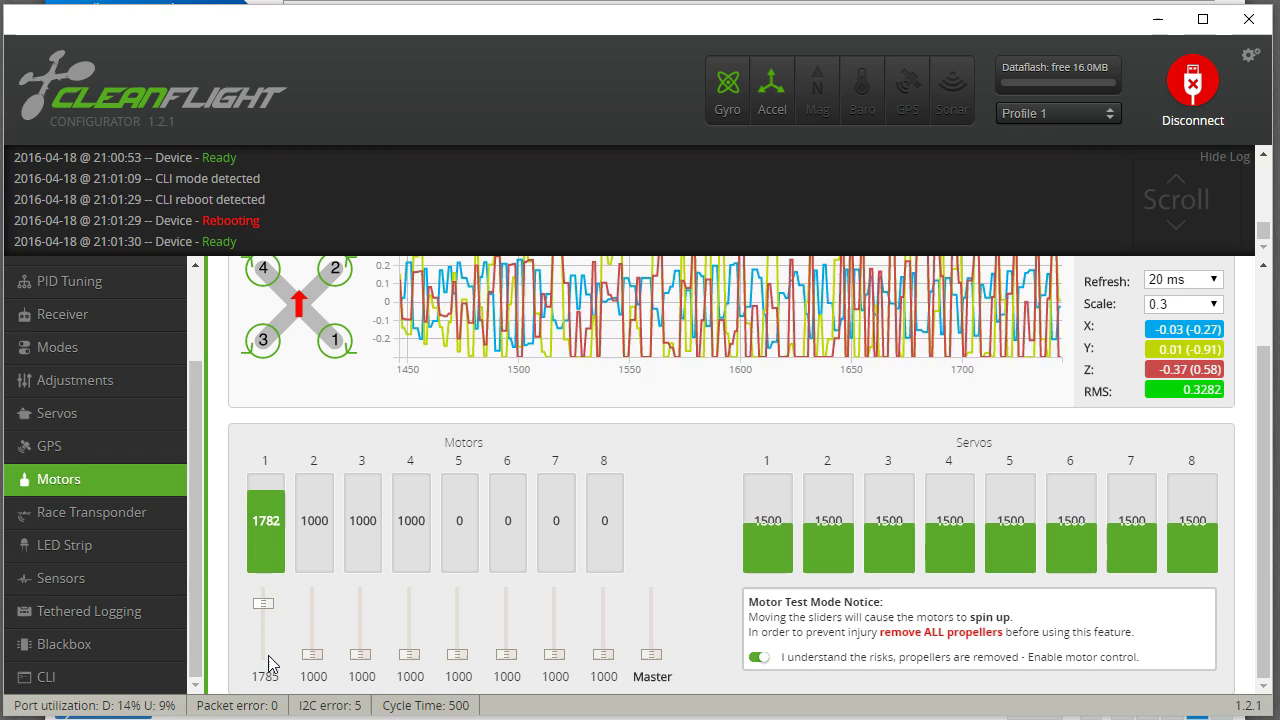
key(Up)
key(Up)
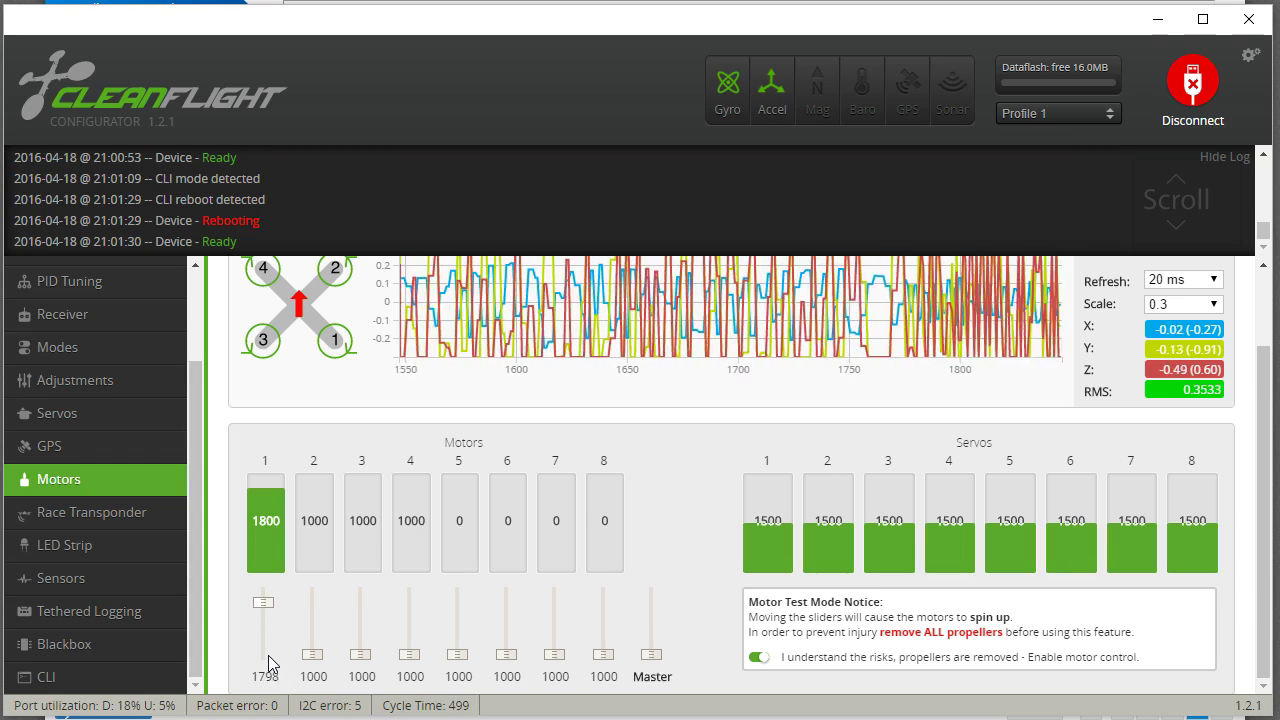
key(Down)
key(Down)
key(Down)
key(Down)
key(Down)
key(Down)
key(Down)
key(Down)
key(Down)
key(Down)
key(Down)
key(Down)
key(Down)
key(Down)
key(Down)
key(Down)
key(Down)
key(Down)
key(Down)
key(Down)
key(Down)
key(Down)
key(Down)
key(Down)
key(Down)
key(Down)
key(Down)
key(Down)
key(Down)
key(Down)
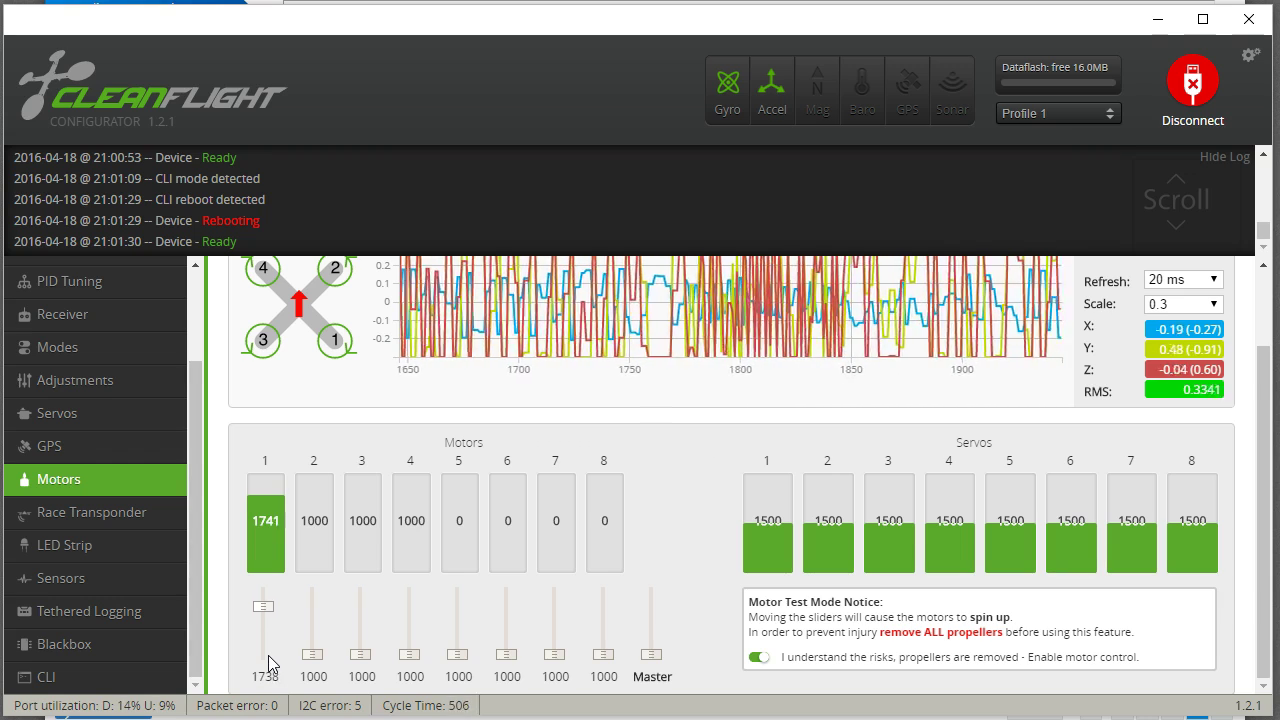
key(Home)
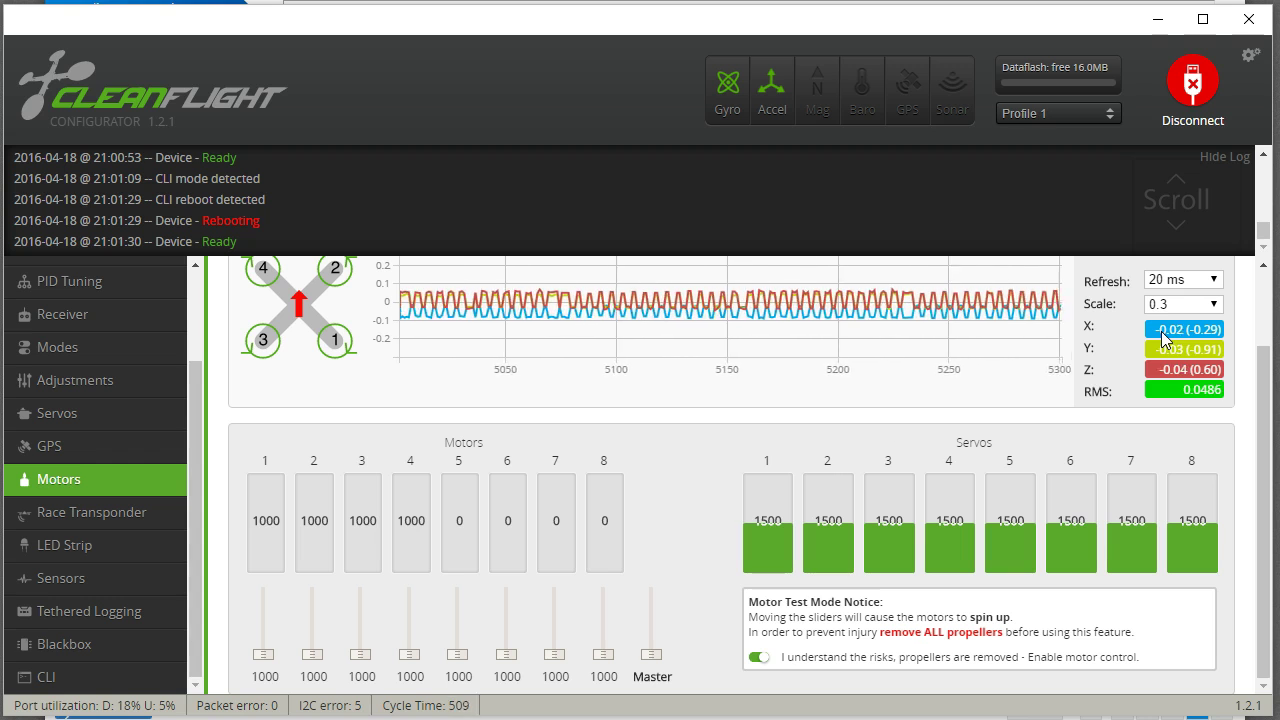
click(1130, 332)
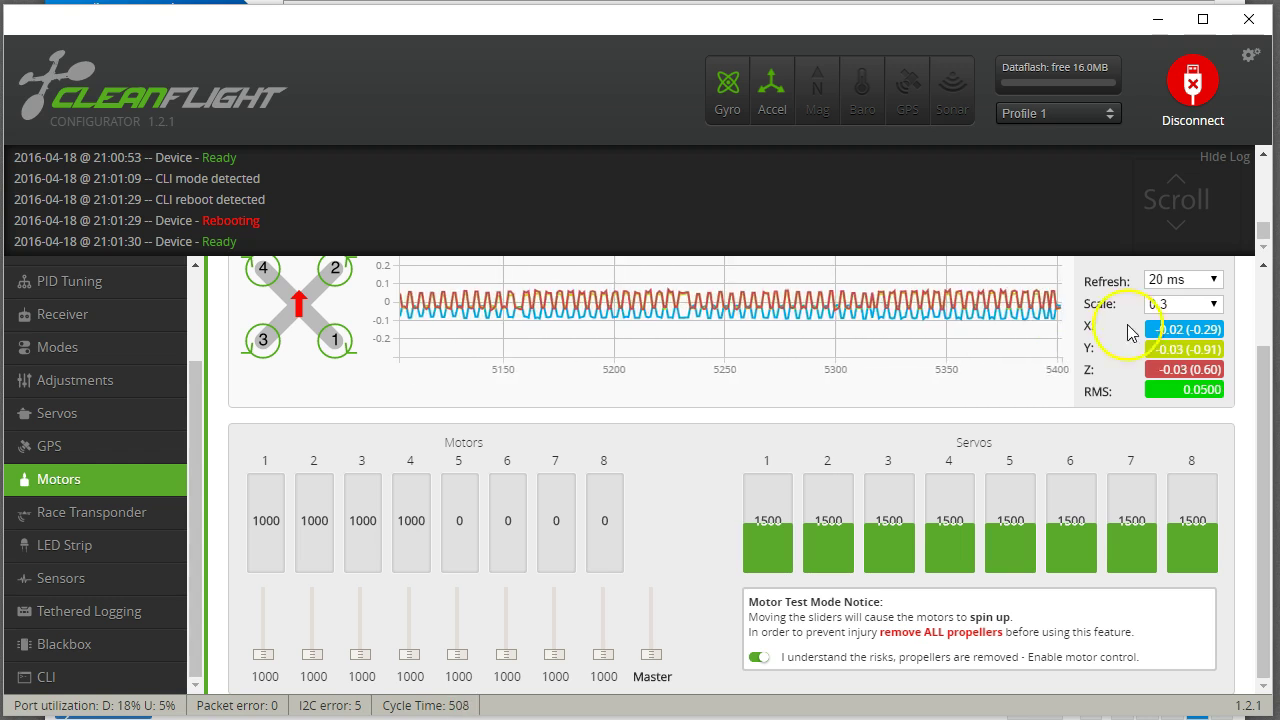
Step: In the CLI, read acc_lpf_hz as 50.000, then set it to 10
click(22, 677)
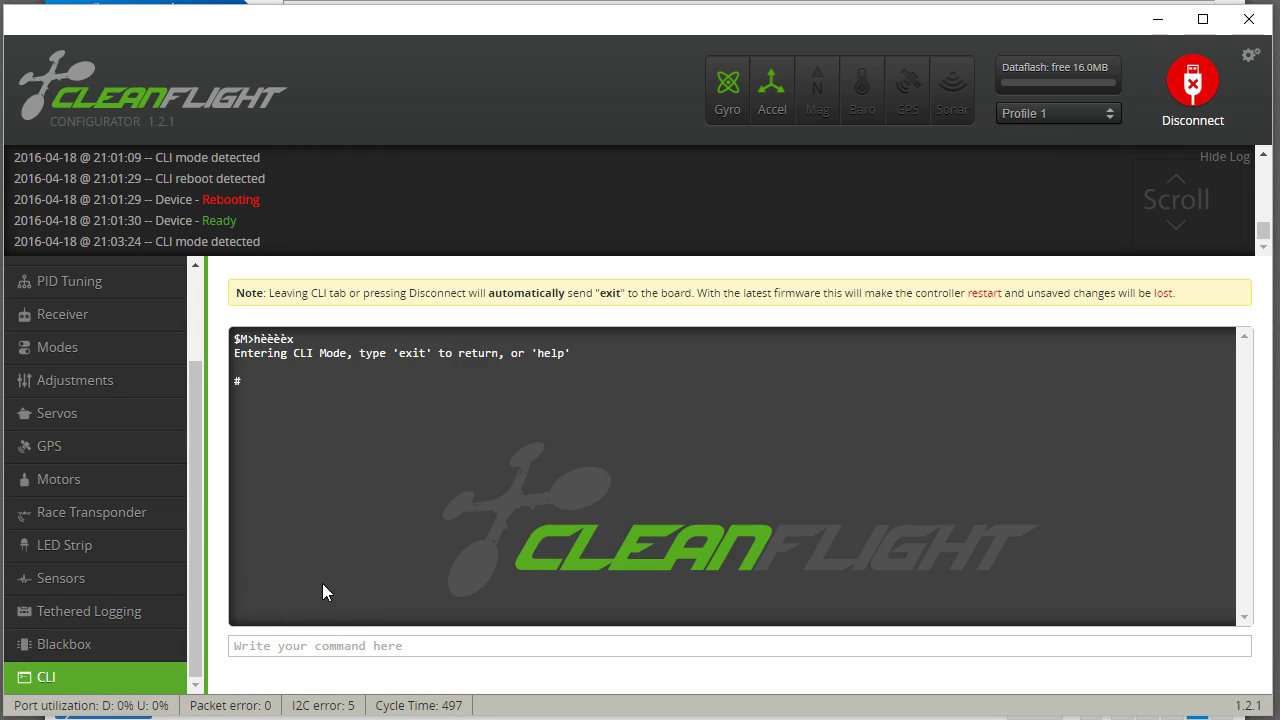
text(set acc_lpf)
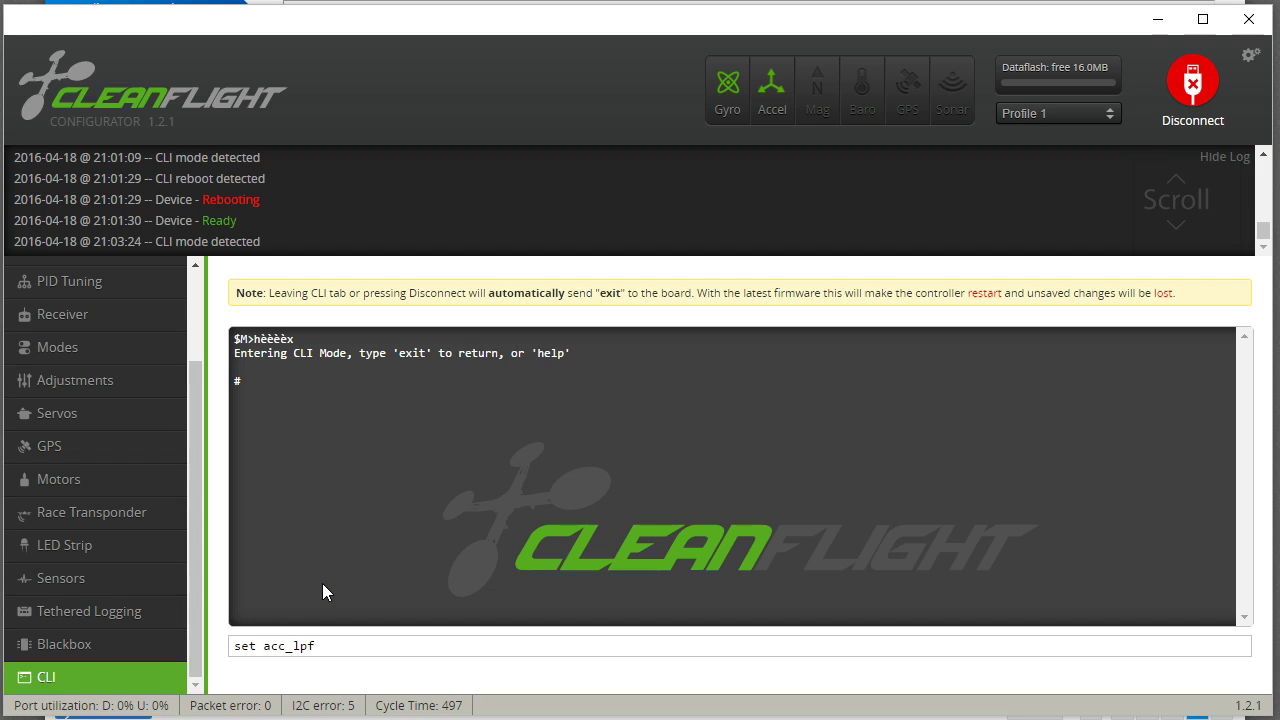
text(_hz)
key(Return)
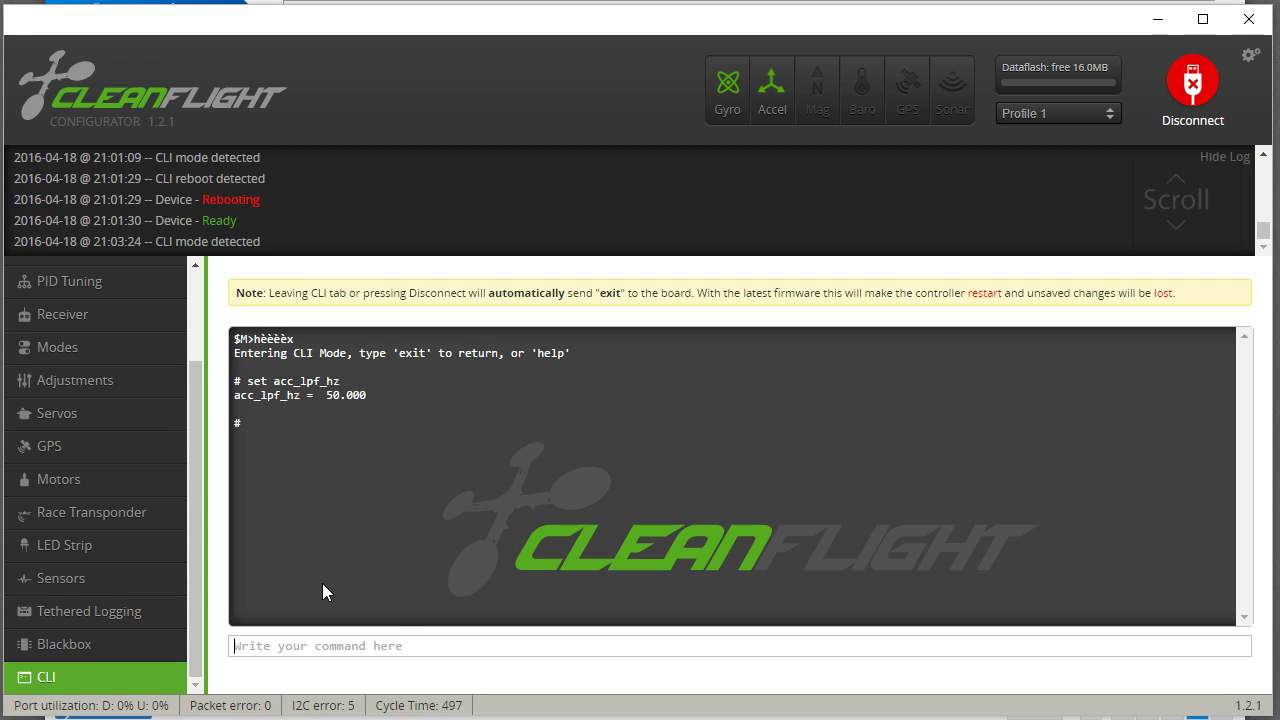
key(Up)
text(=10)
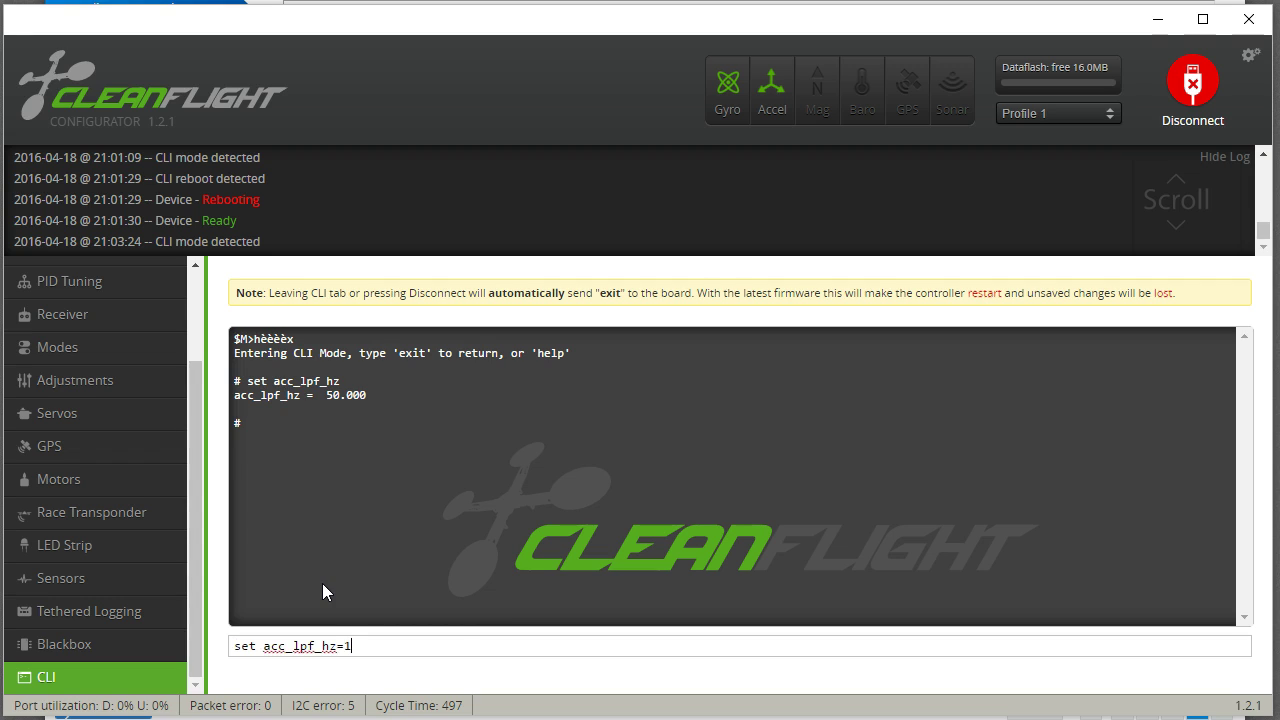
key(Return)
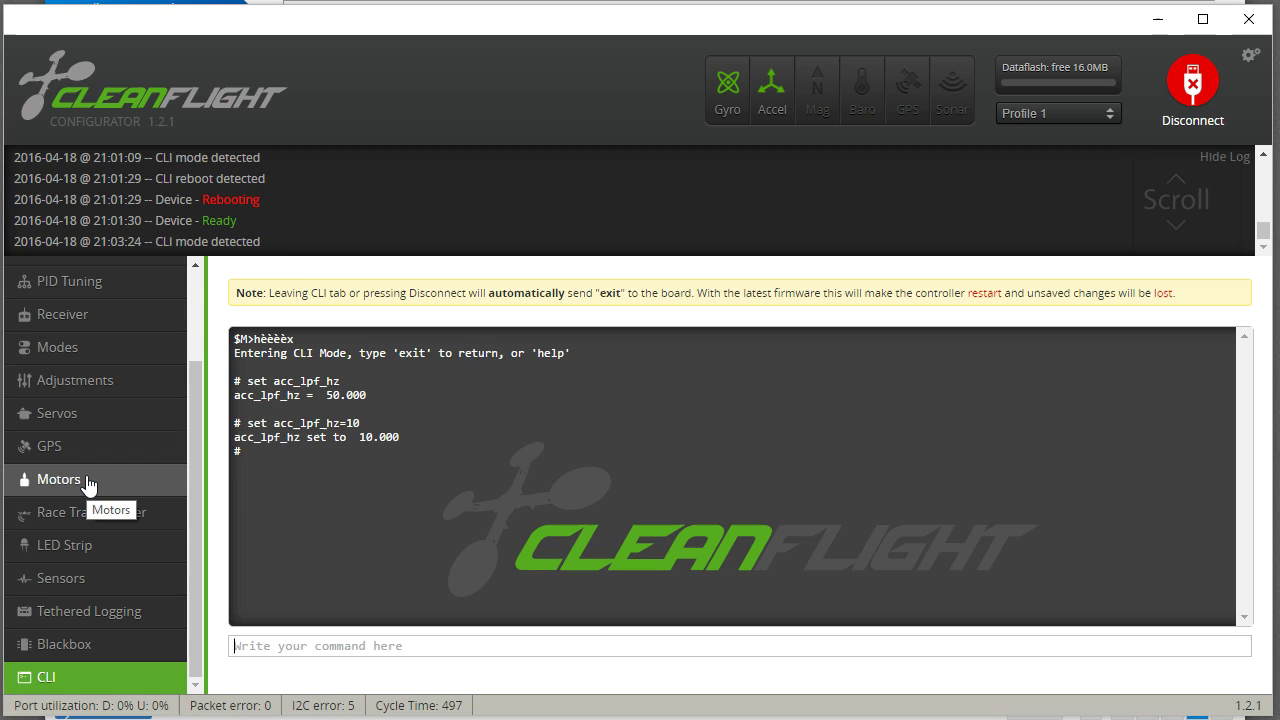
Step: Exit the CLI to Motors and reopen Motors after the reboot, showing RMS 0.0089
click(86, 483)
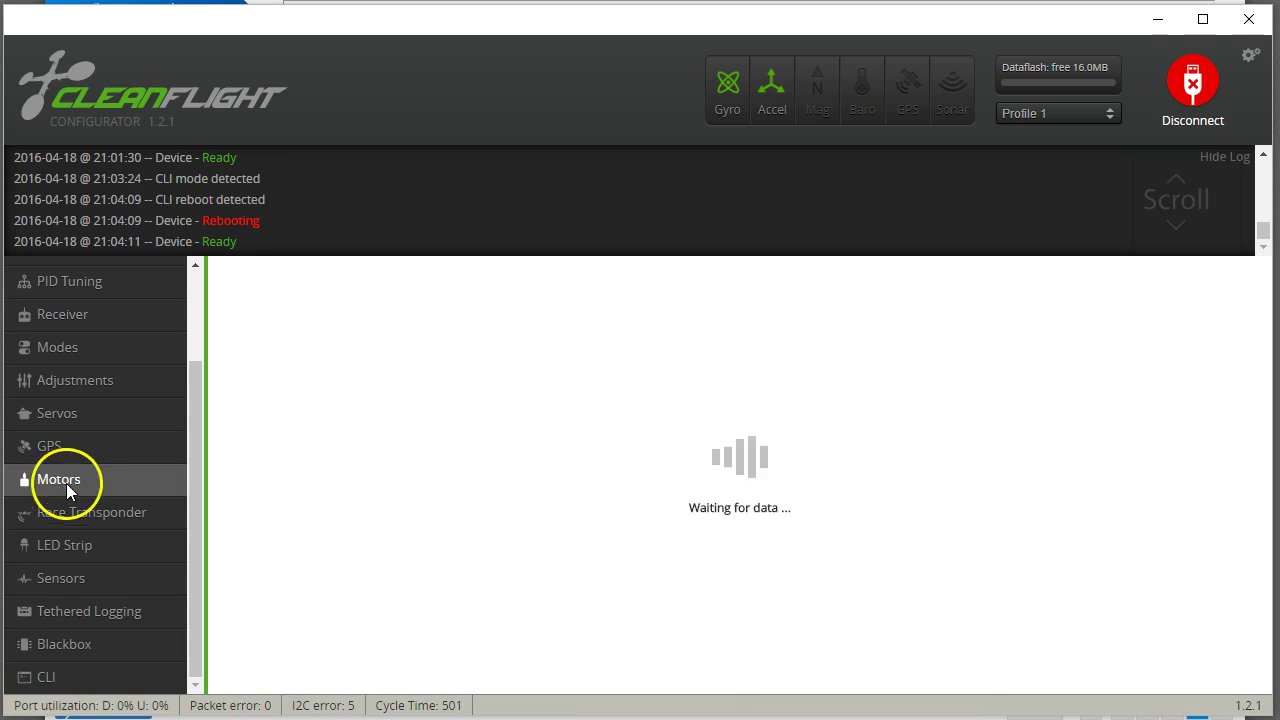
click(51, 484)
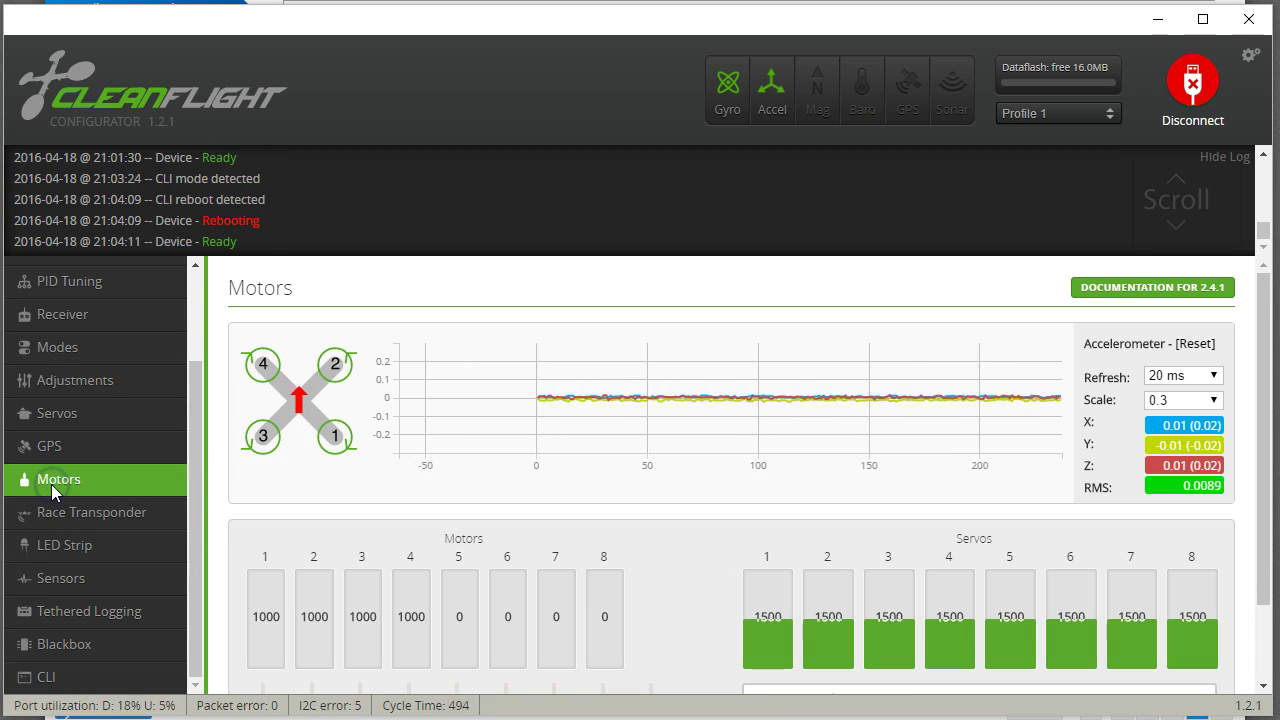